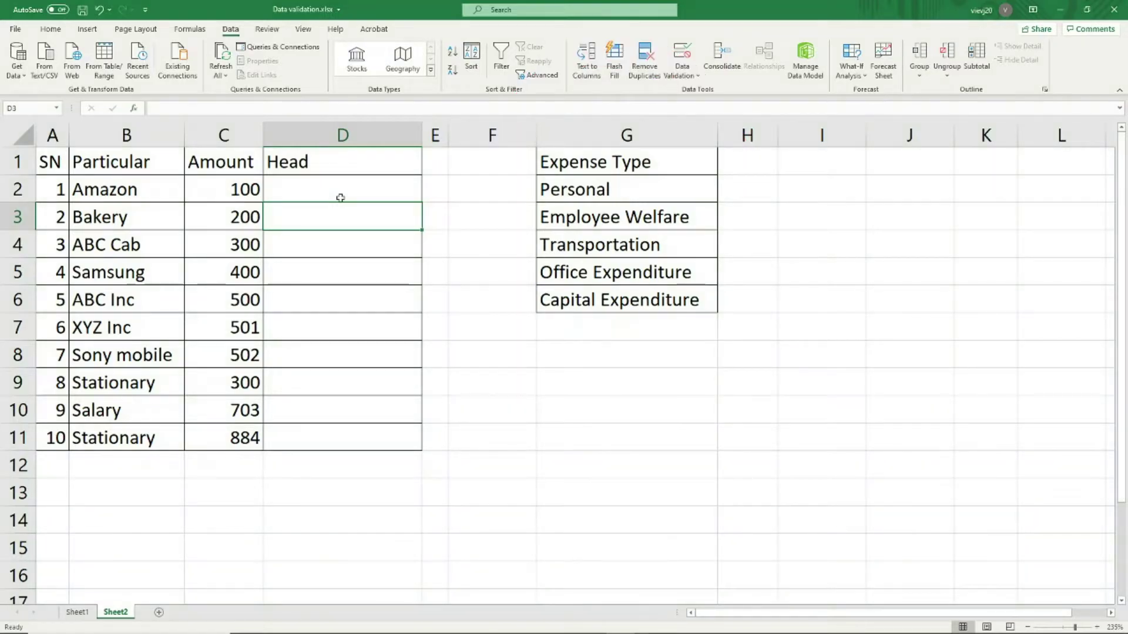
Fill the Head column with Personal in D3 and Persnal in D4, and start an Office entry in D5
type("Personal")
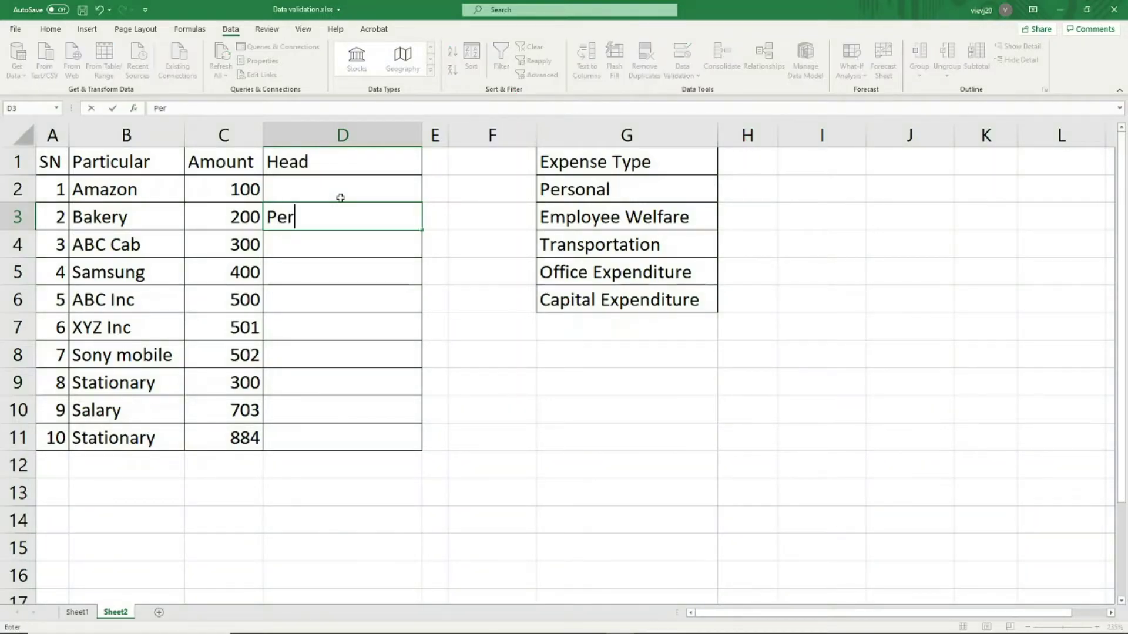
key("Return")
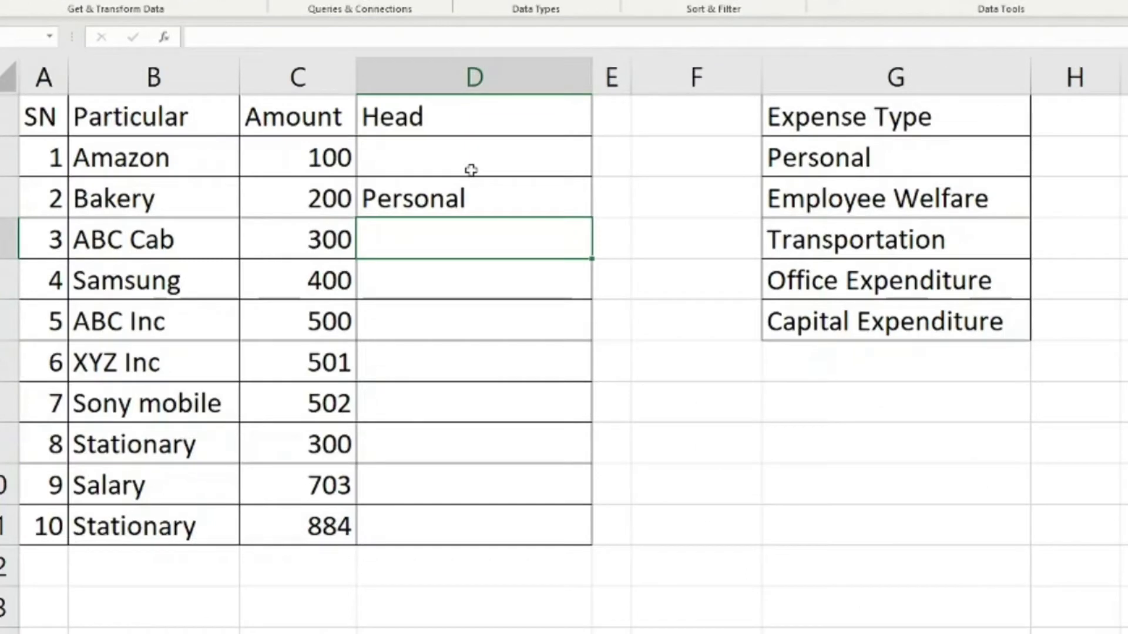
type("Per")
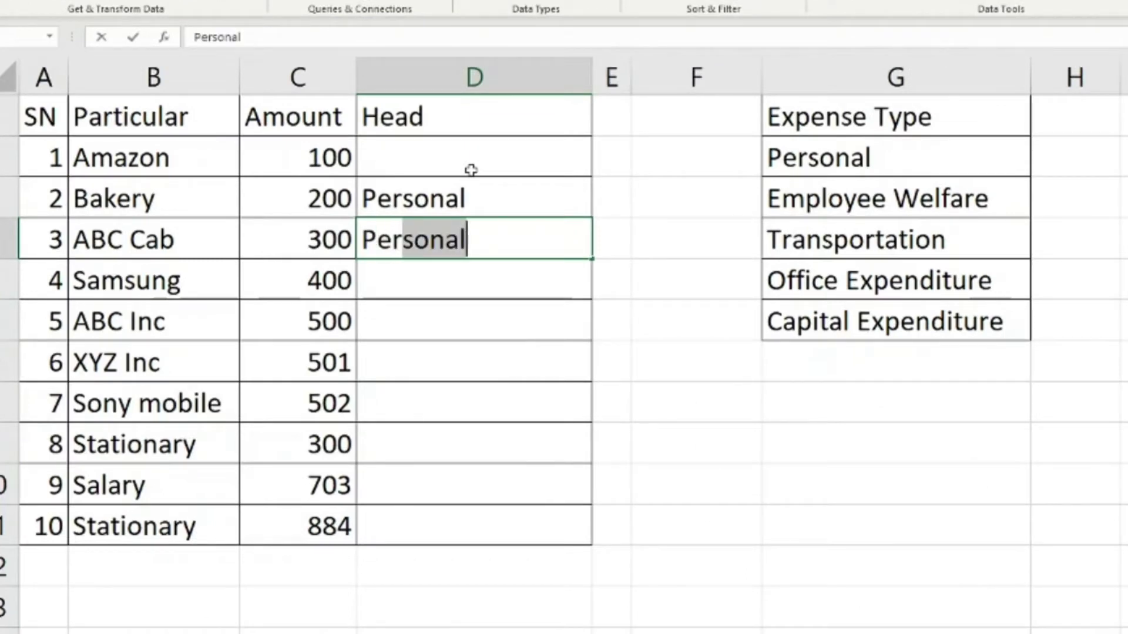
type("snal")
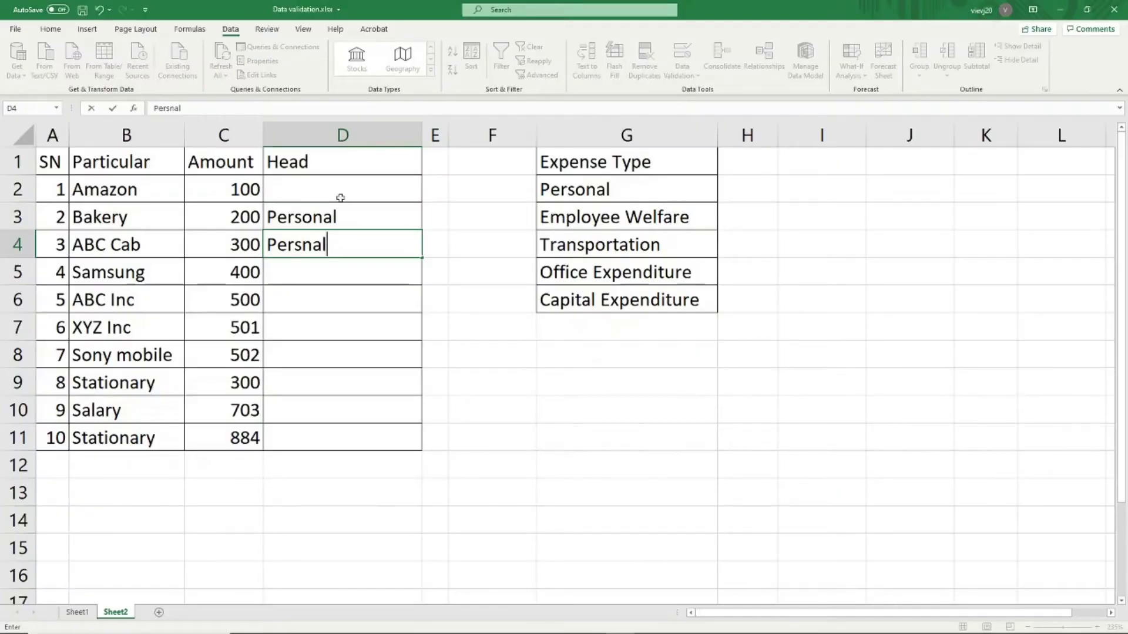
key("Return")
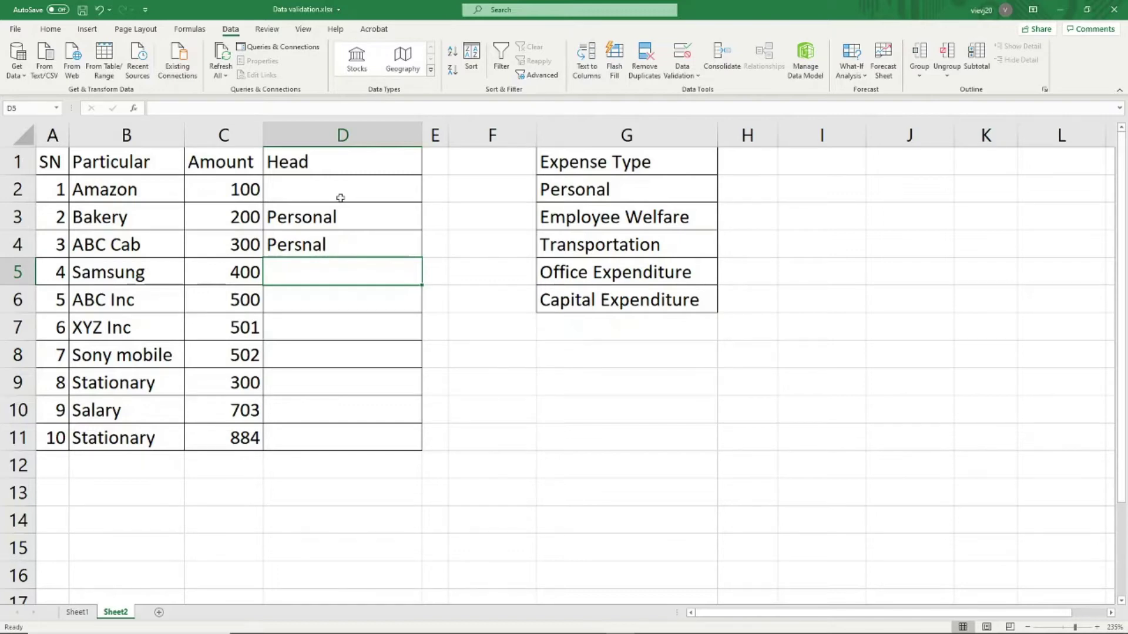
type("Office ")
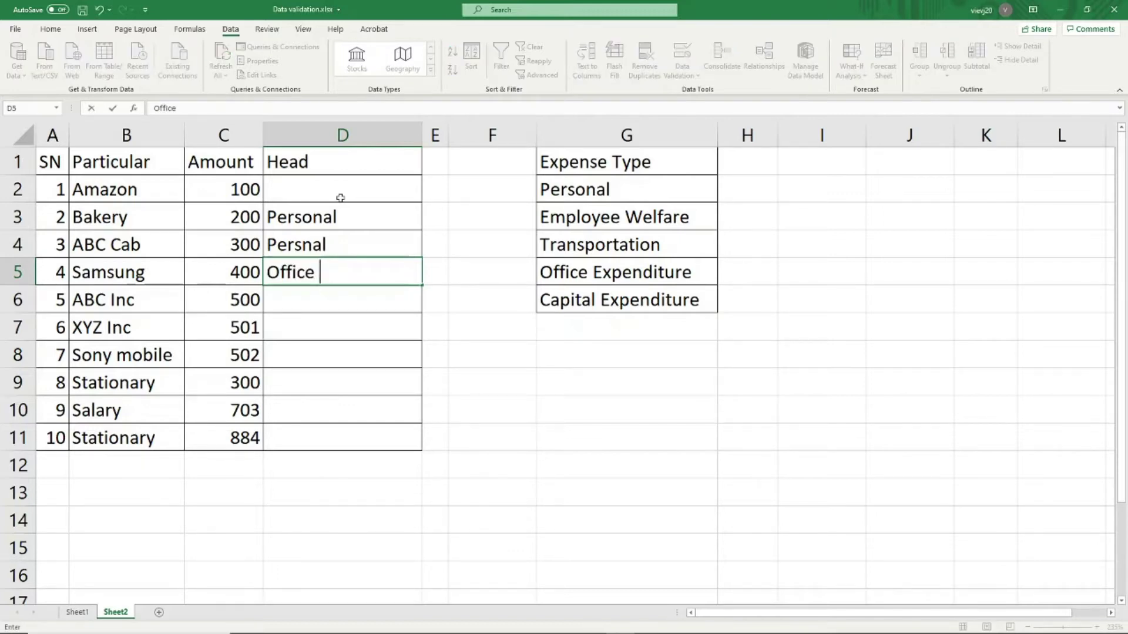
type("X")
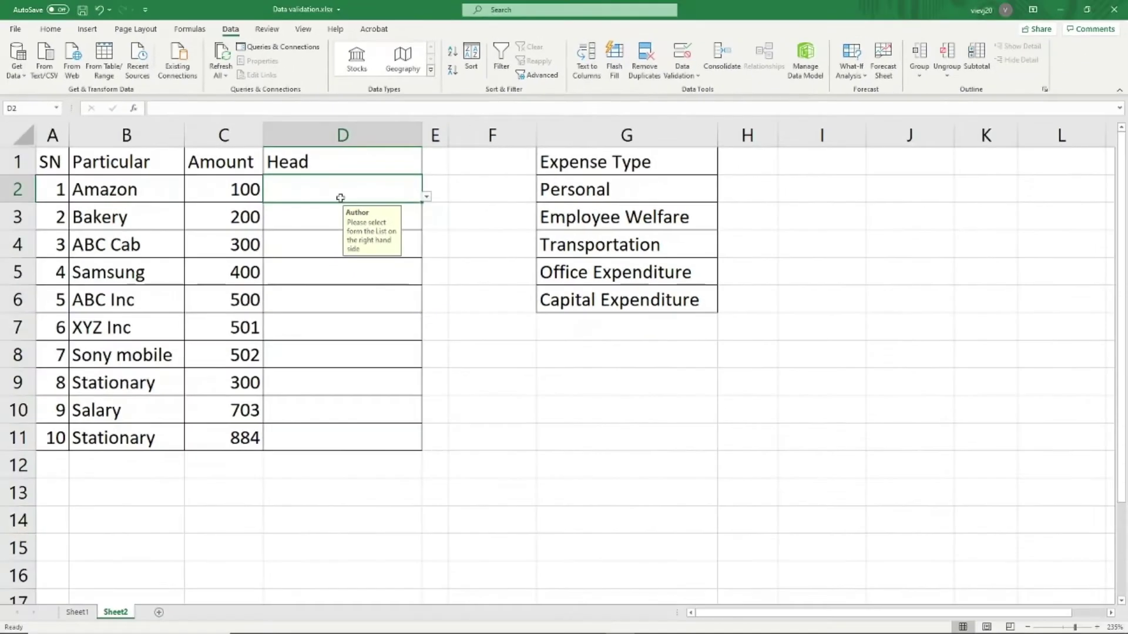
Test the validation of D2 with the entry Perso, and replace it with Personal
type("Perso")
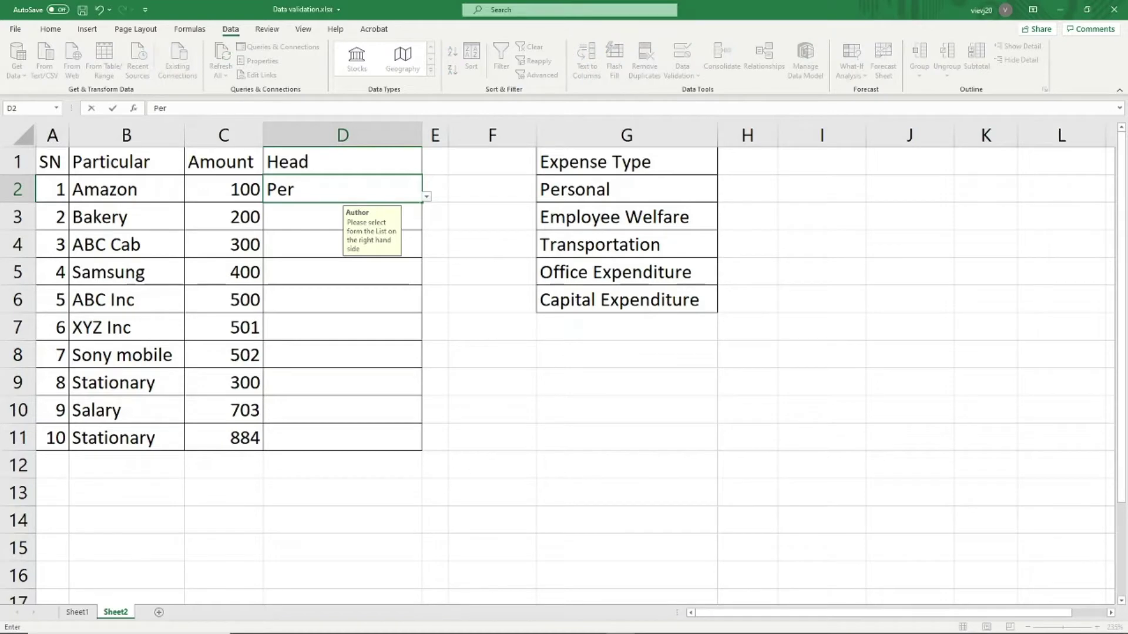
key("Return")
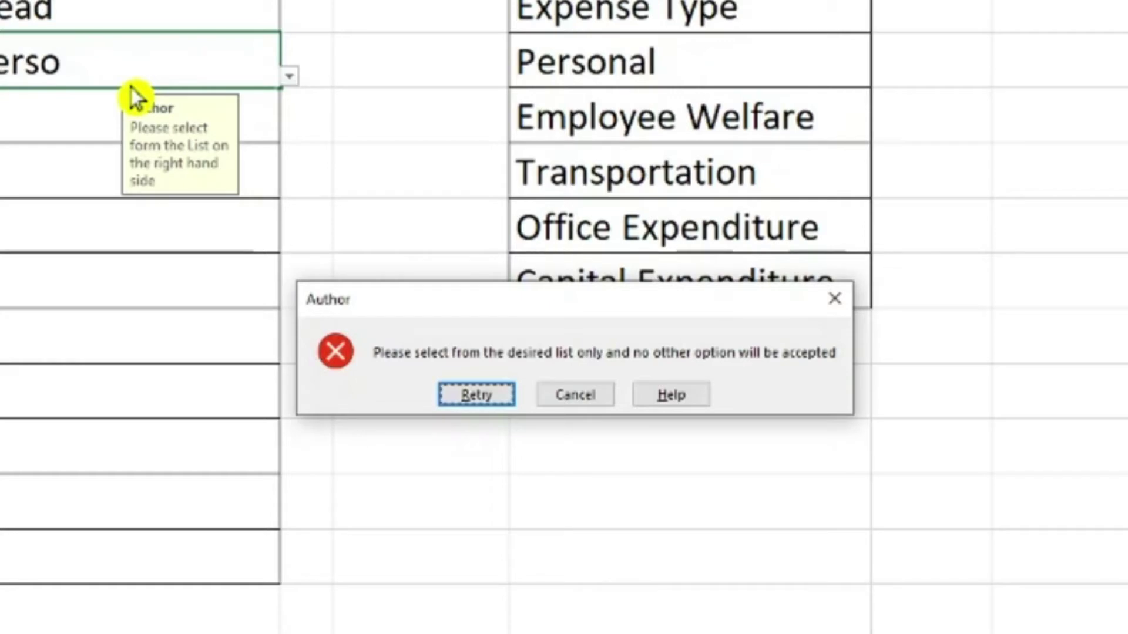
key("Return")
key("BackSpace")
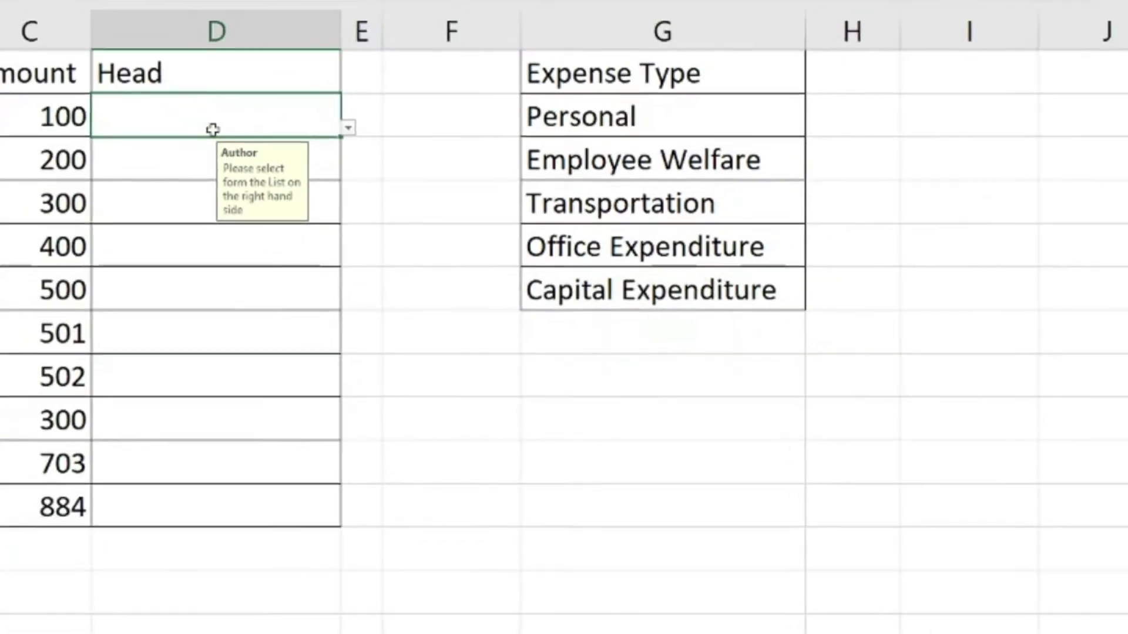
type("Personal")
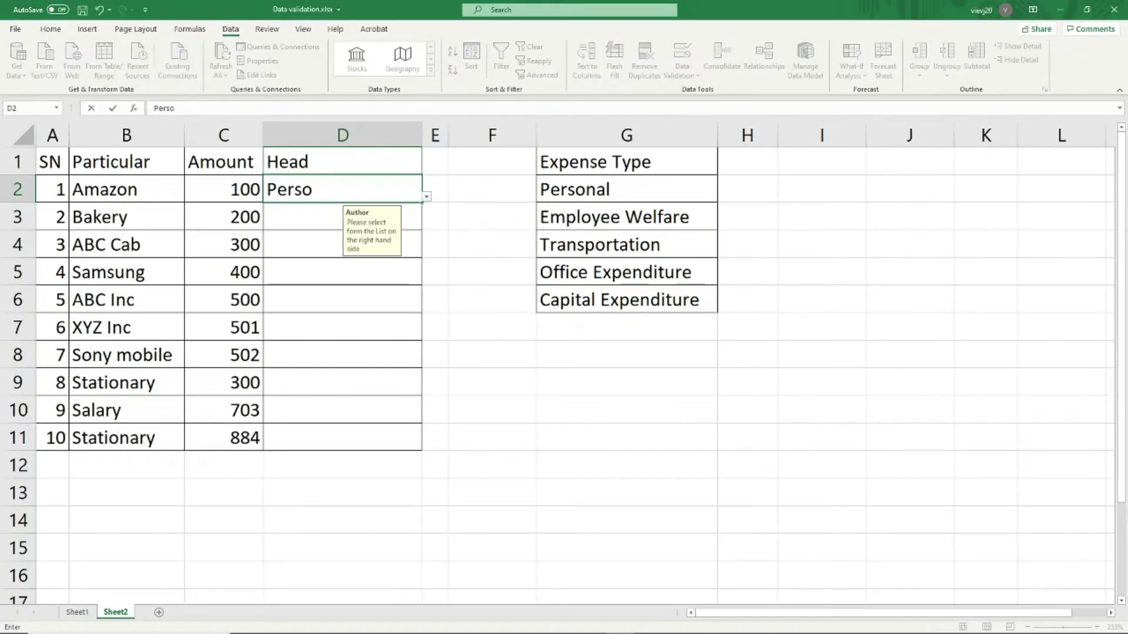
key("Return")
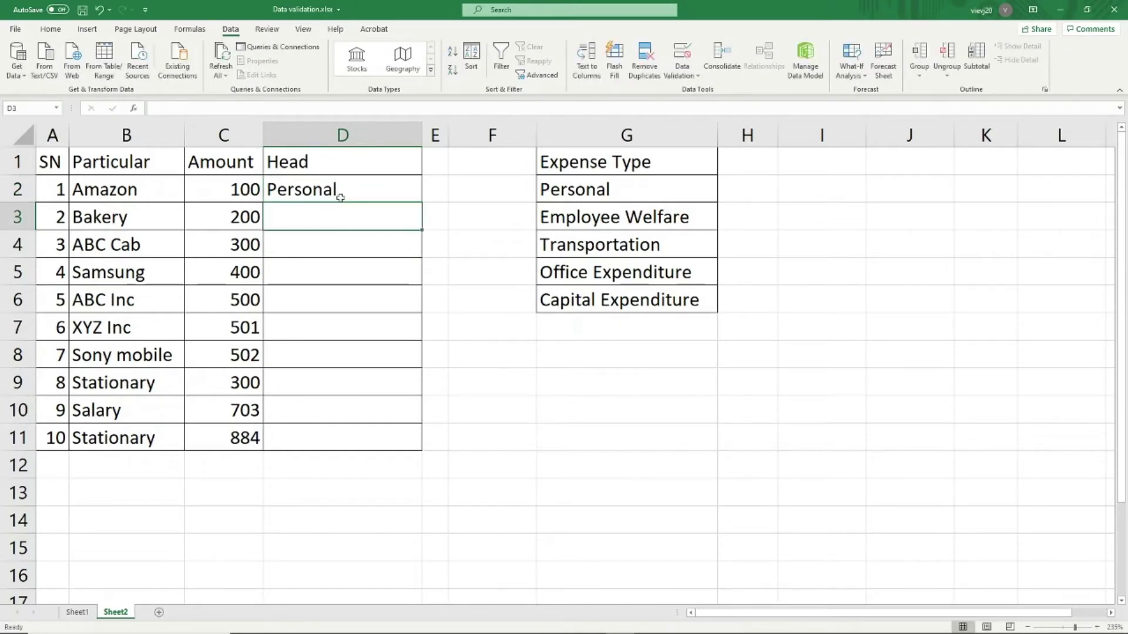
Open Data Validation for the Head cell D2 and set the allowed type to List
left_click(340, 197)
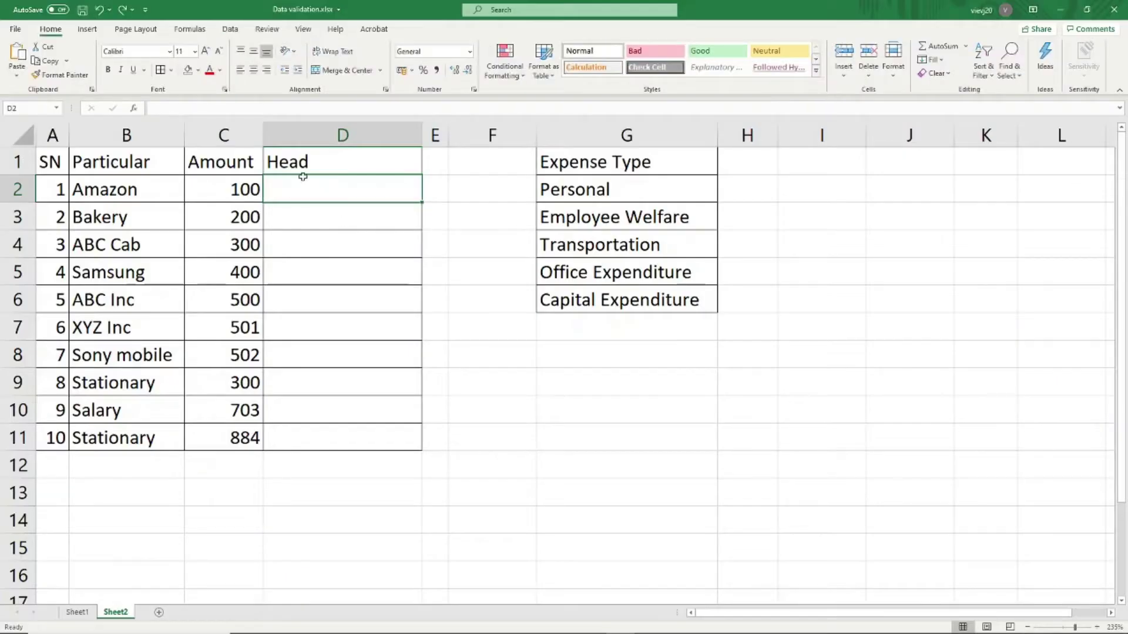
left_click(232, 34)
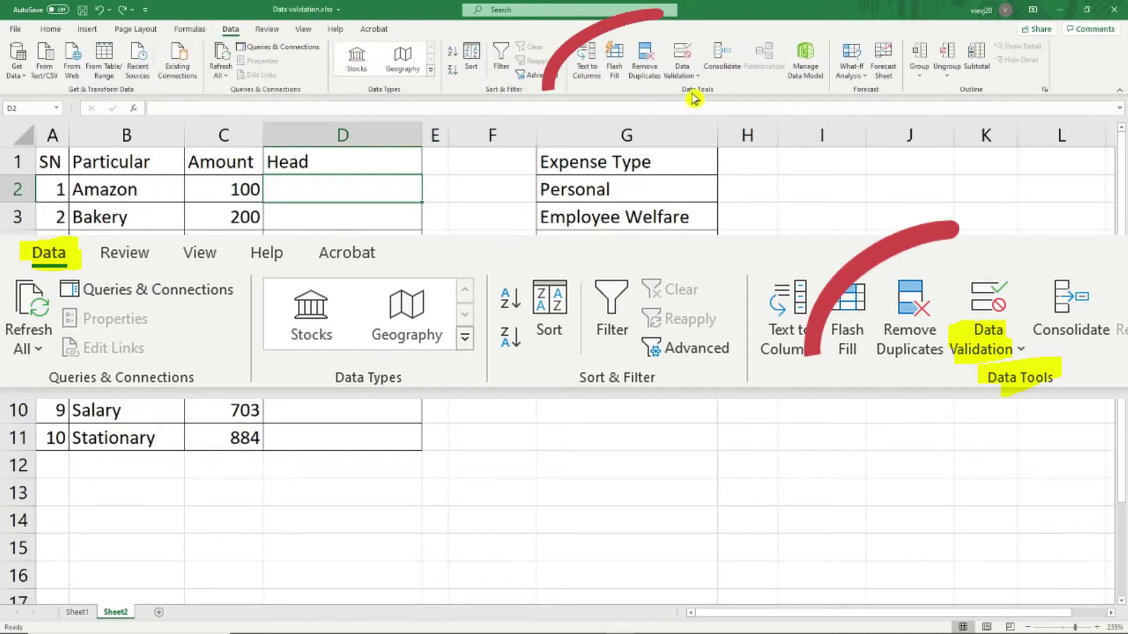
left_click(686, 56)
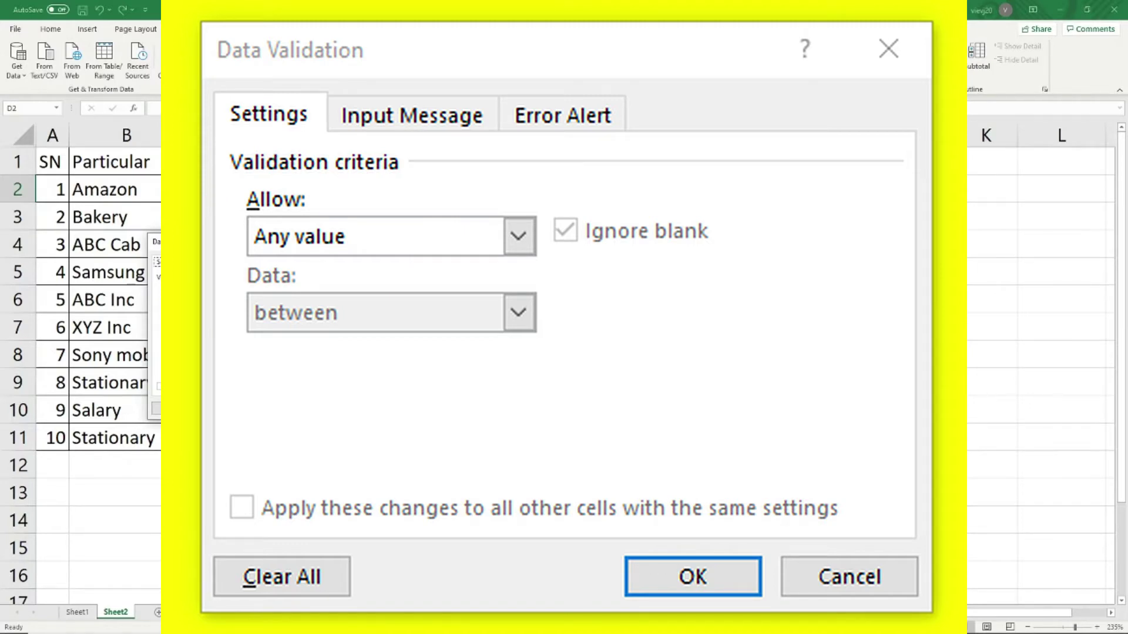
left_click(247, 301)
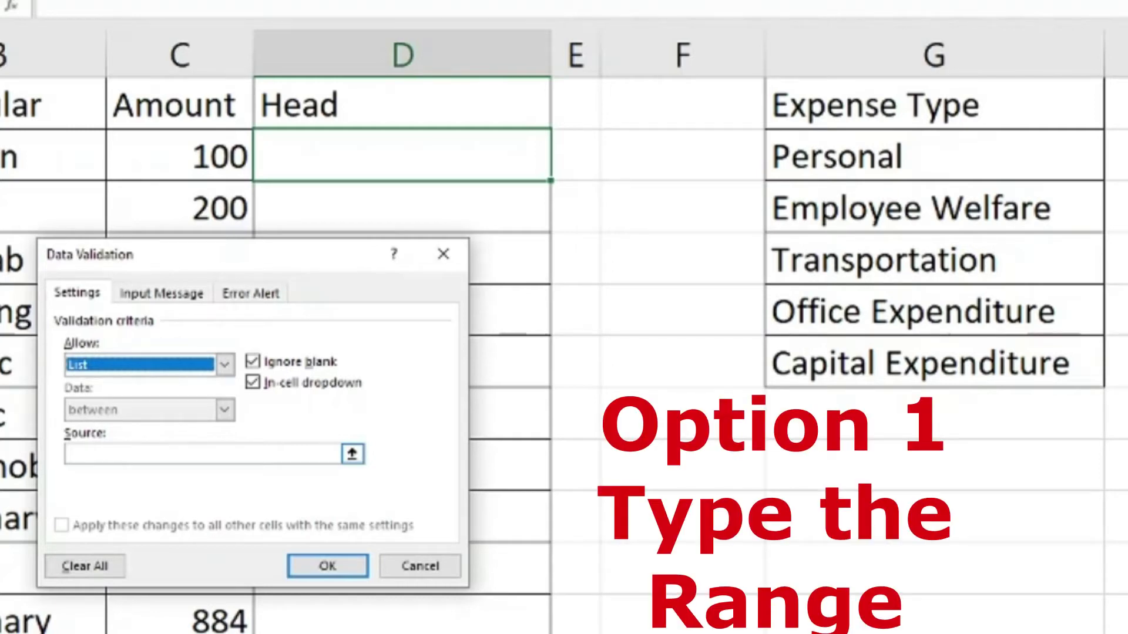
Set the validation list source to the Expense Type range =$G$1:$G$6
left_click(202, 454)
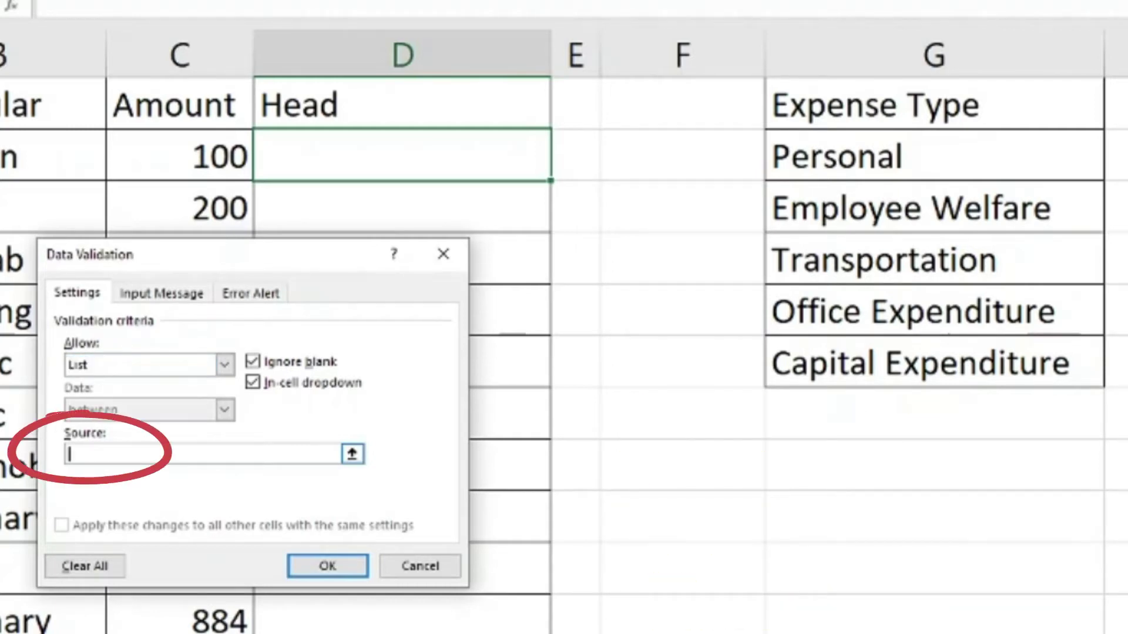
left_click_drag(919, 101, 920, 366)
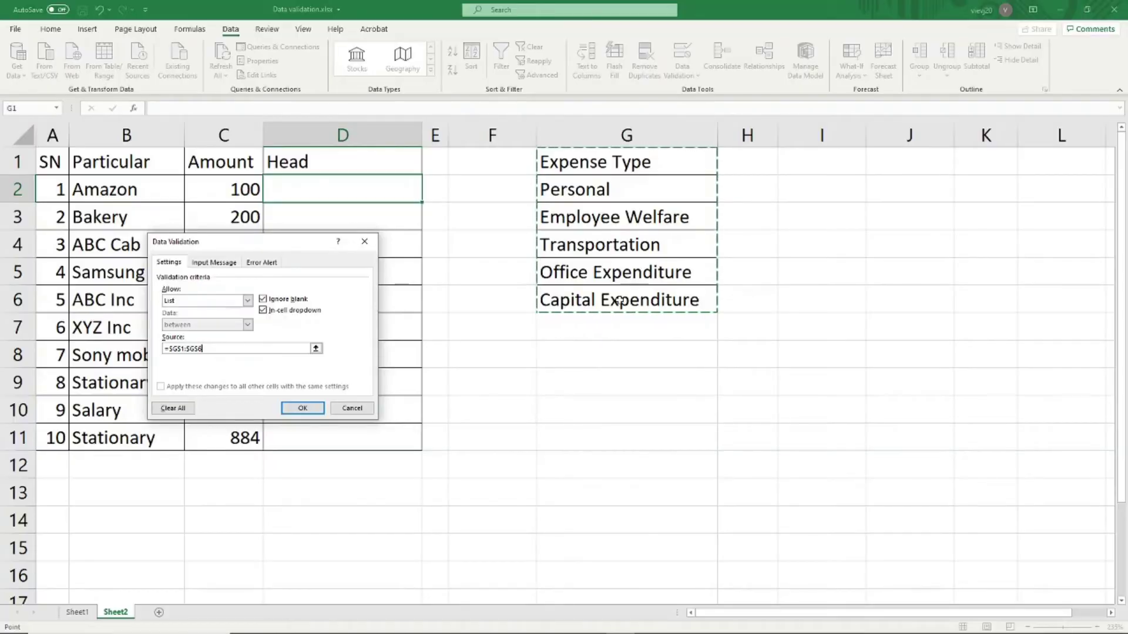
left_click(627, 135)
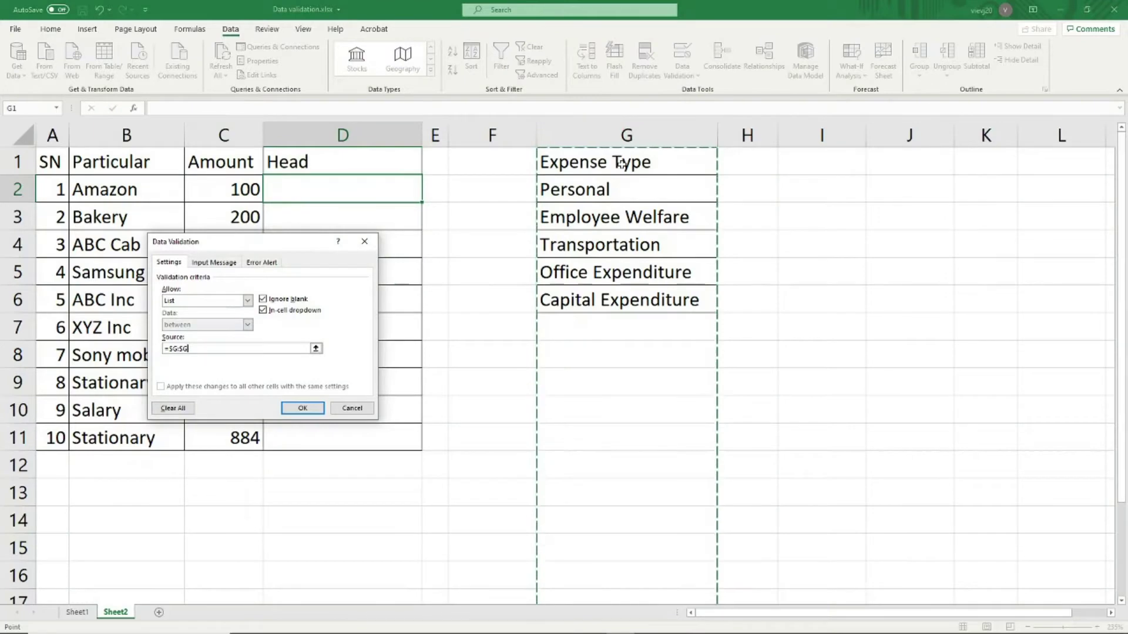
left_click_drag(625, 161, 625, 263)
left_click_drag(626, 303, 626, 303)
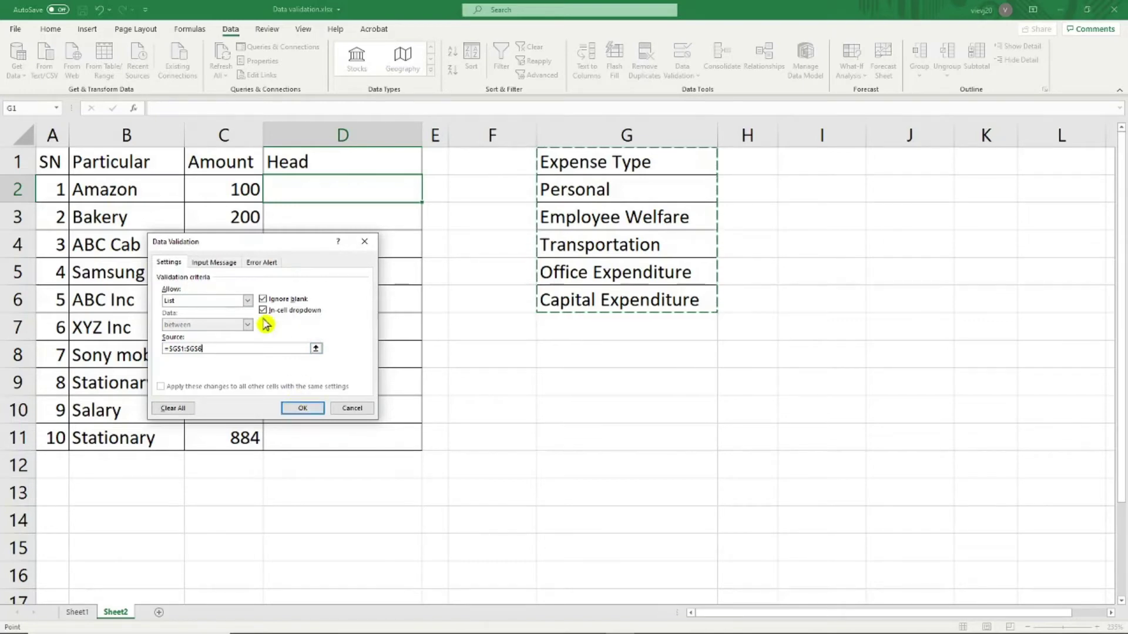
Add an input message titled "Author" with the text "Please select form the List on the right hand side"
left_click(228, 267)
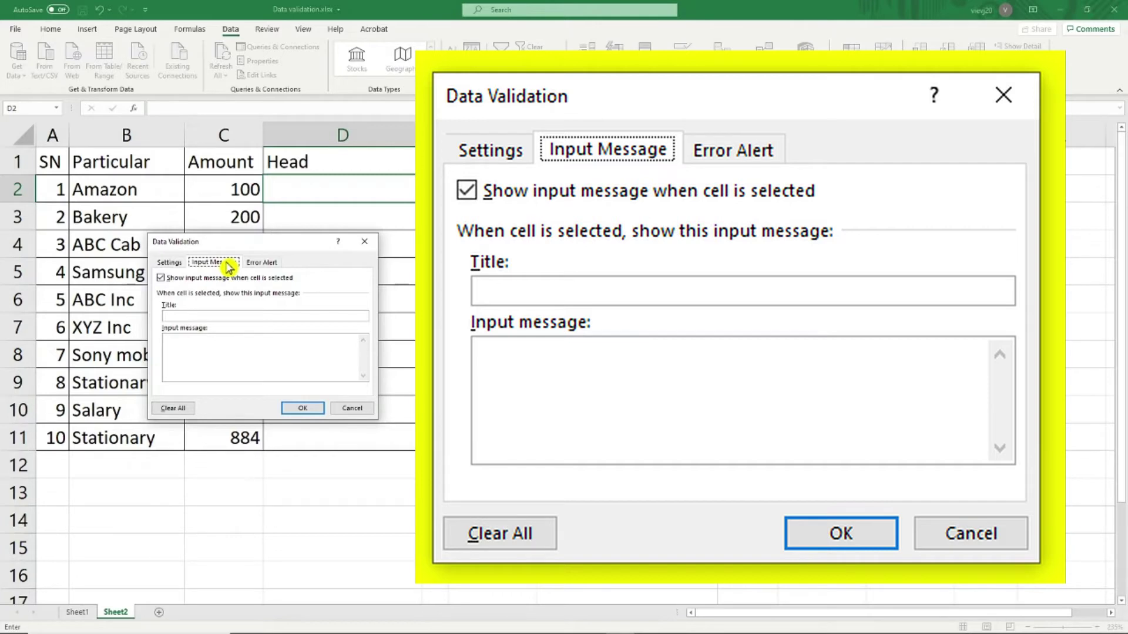
left_click(237, 316)
type("Author")
key("Tab")
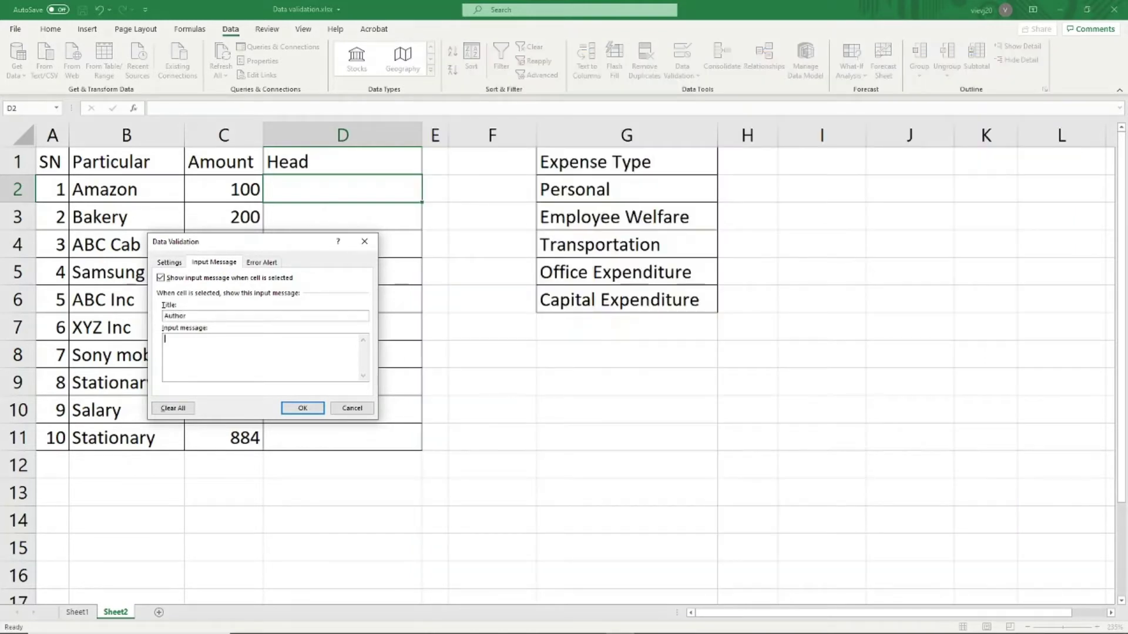
type("Please select form the List on the right hand side")
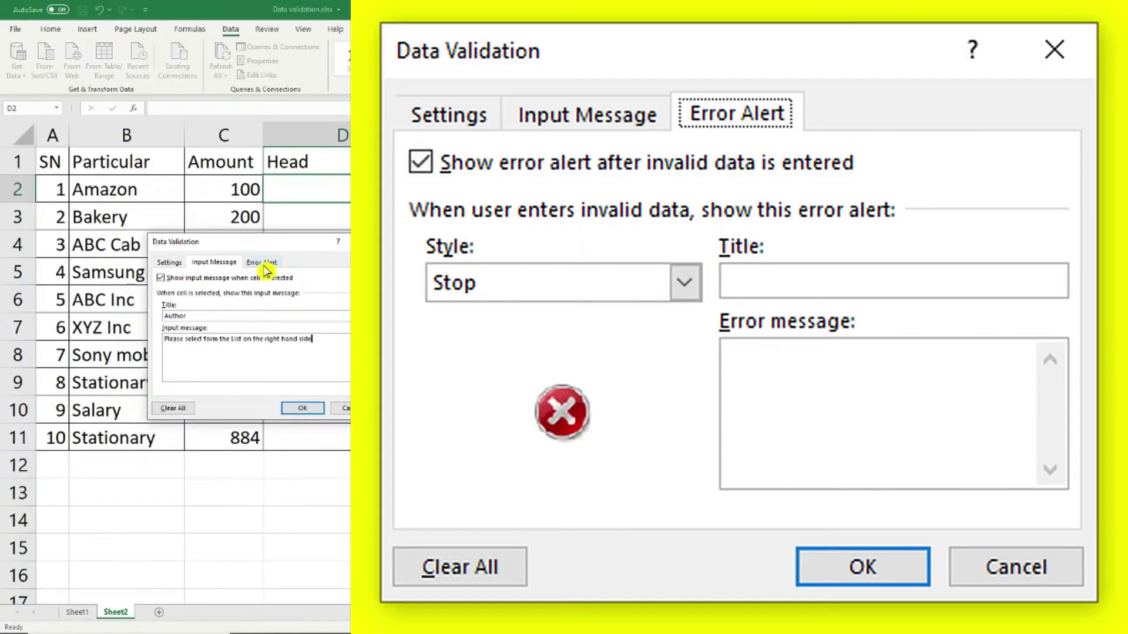
Set a Stop error alert titled "Author" with the message "Please select from the desired list only and no otther option will be accepted" and apply the validation
left_click(284, 256)
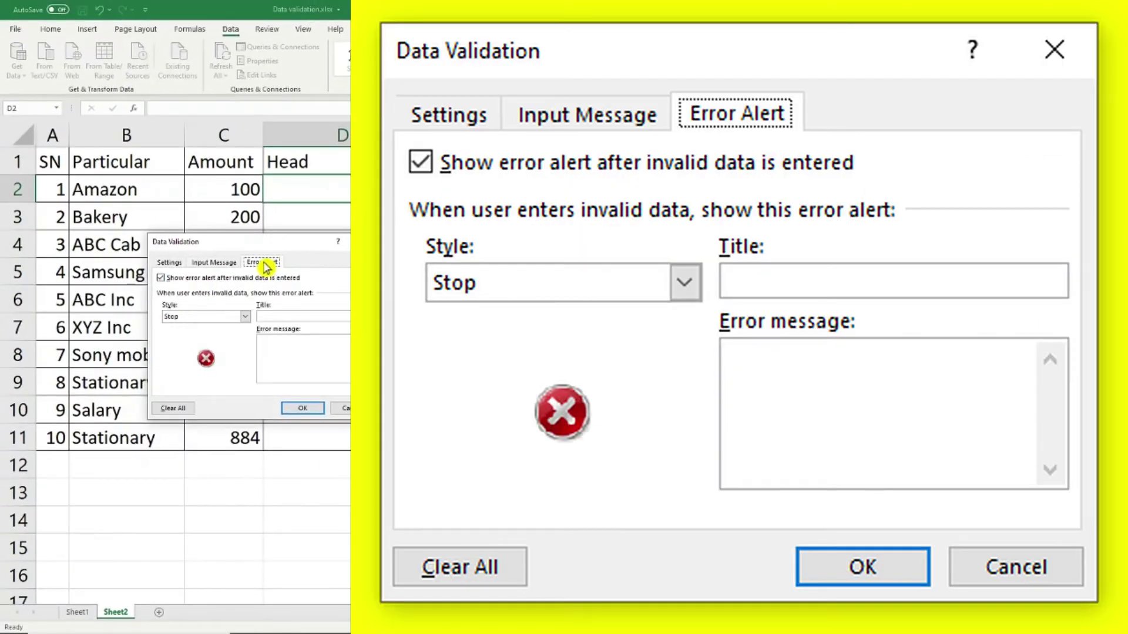
left_click(245, 317)
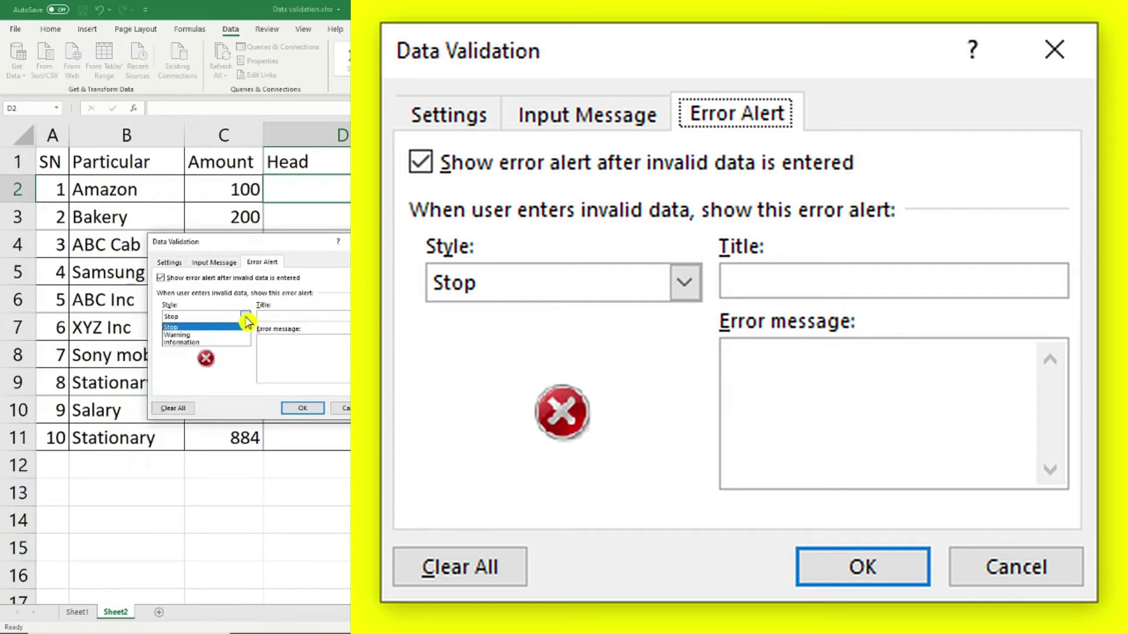
left_click(227, 327)
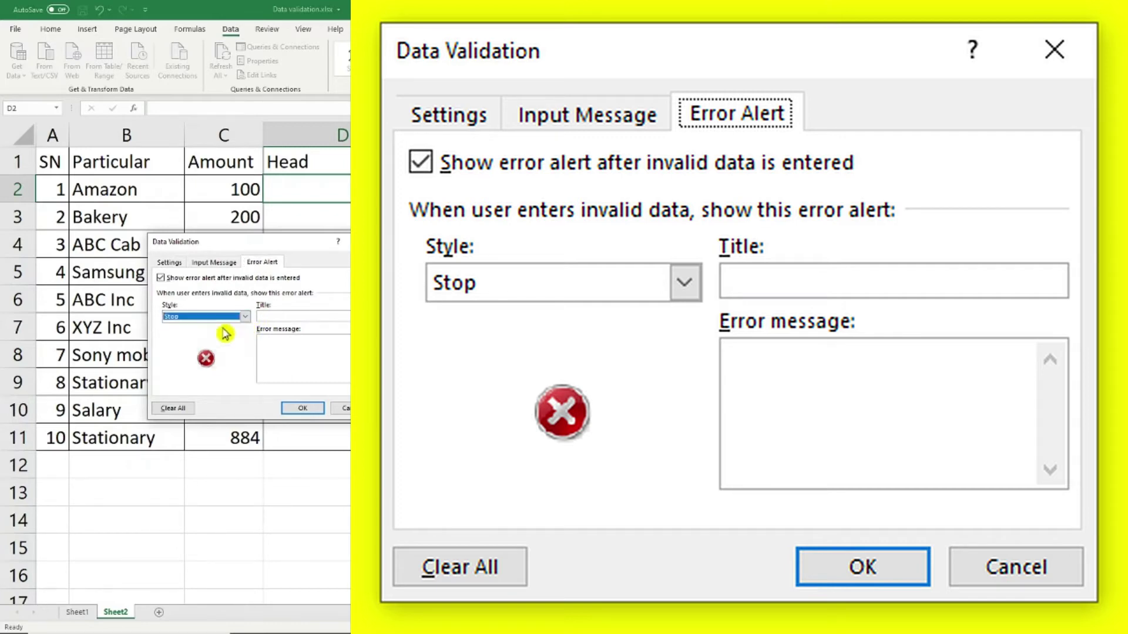
left_click(295, 317)
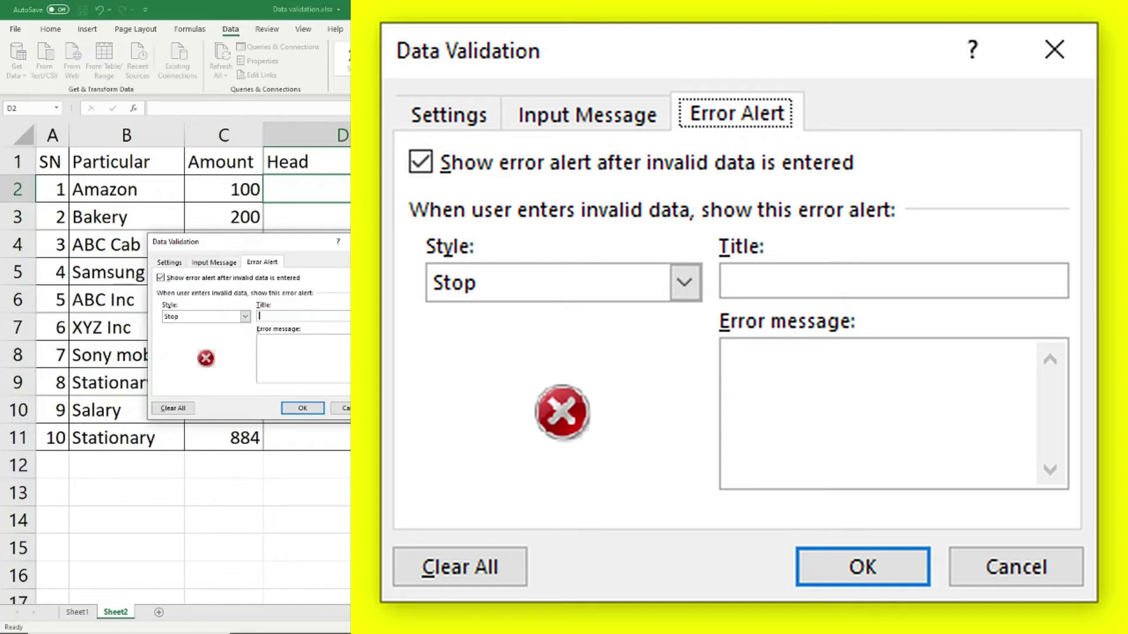
type("Author")
key("Tab")
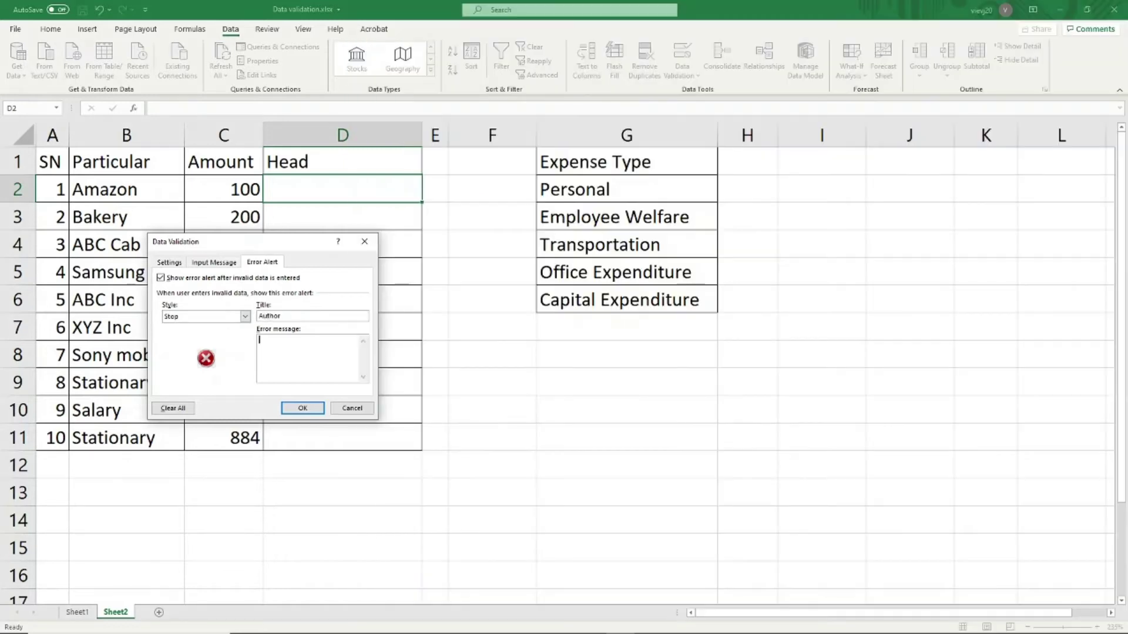
key("ctrl+v")
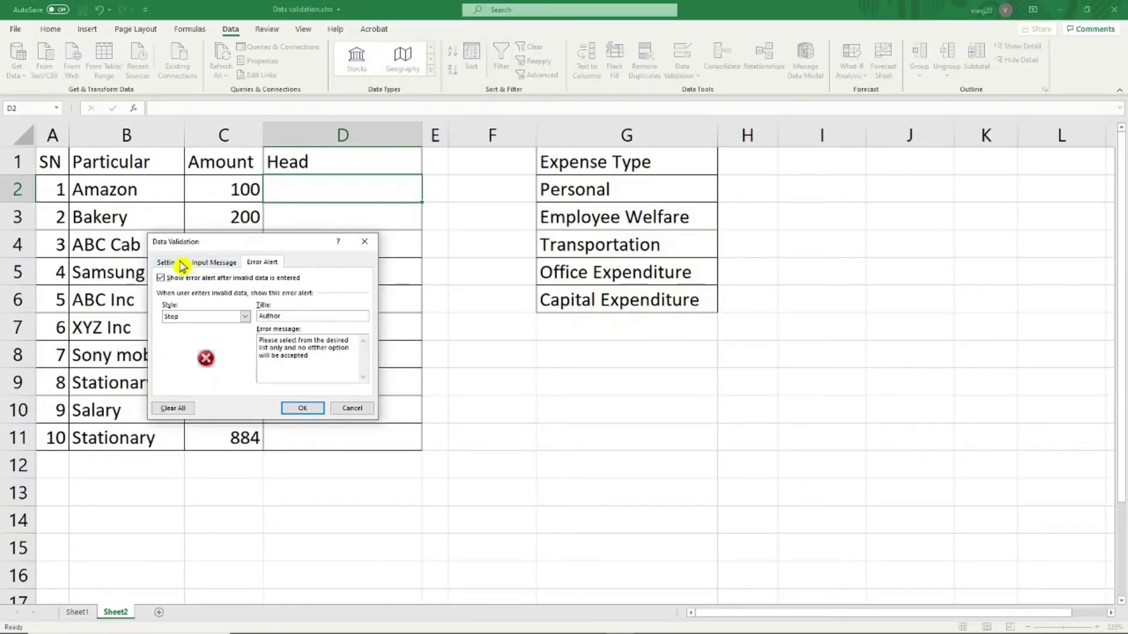
left_click(169, 262)
left_click(301, 408)
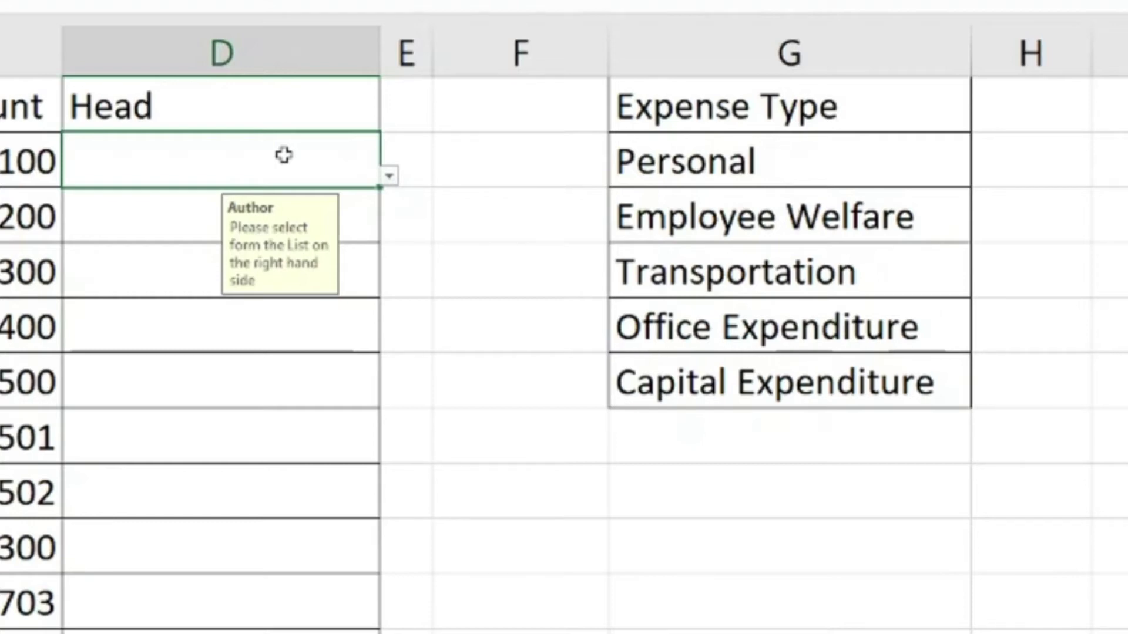
Try to enter the unlisted value excel in D2 to test the validation, and cancel the entry
type("excel")
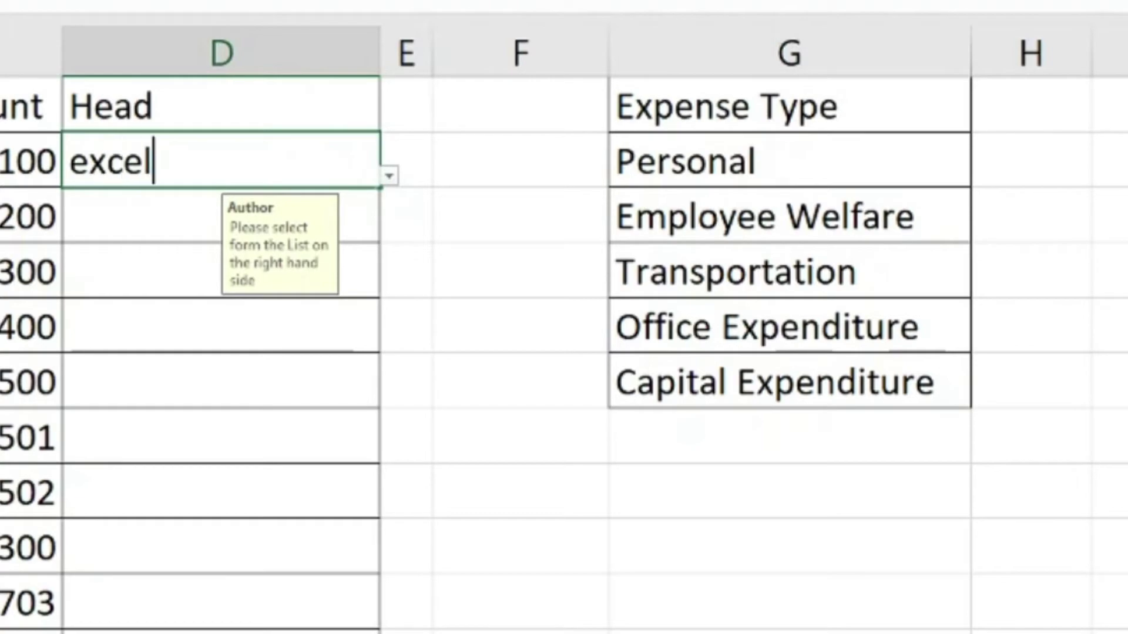
key("Return")
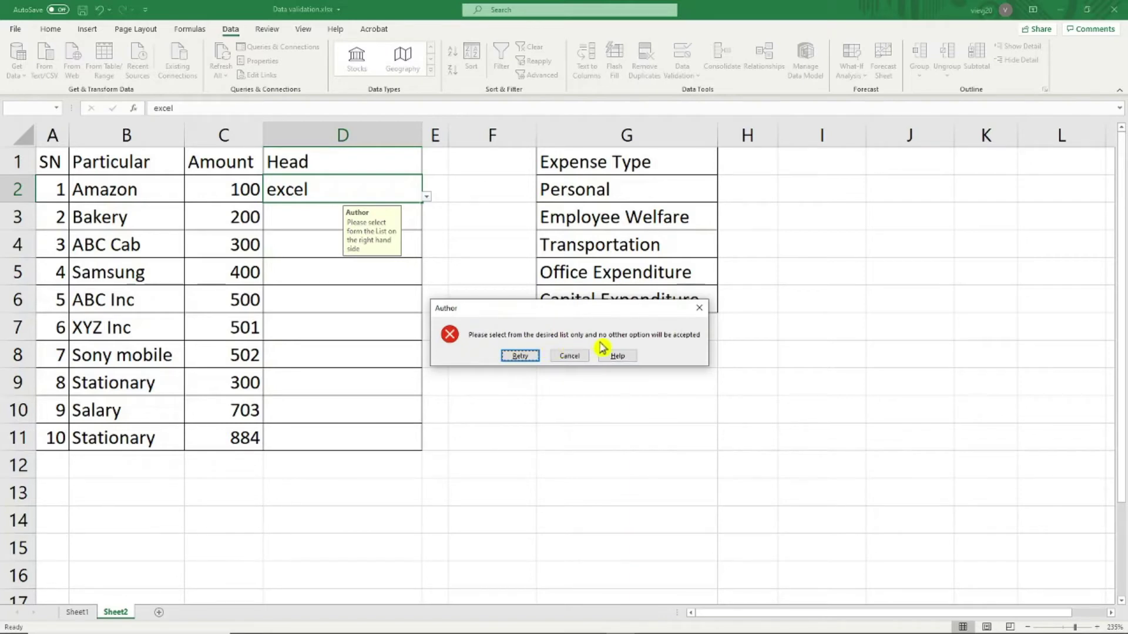
left_click(568, 356)
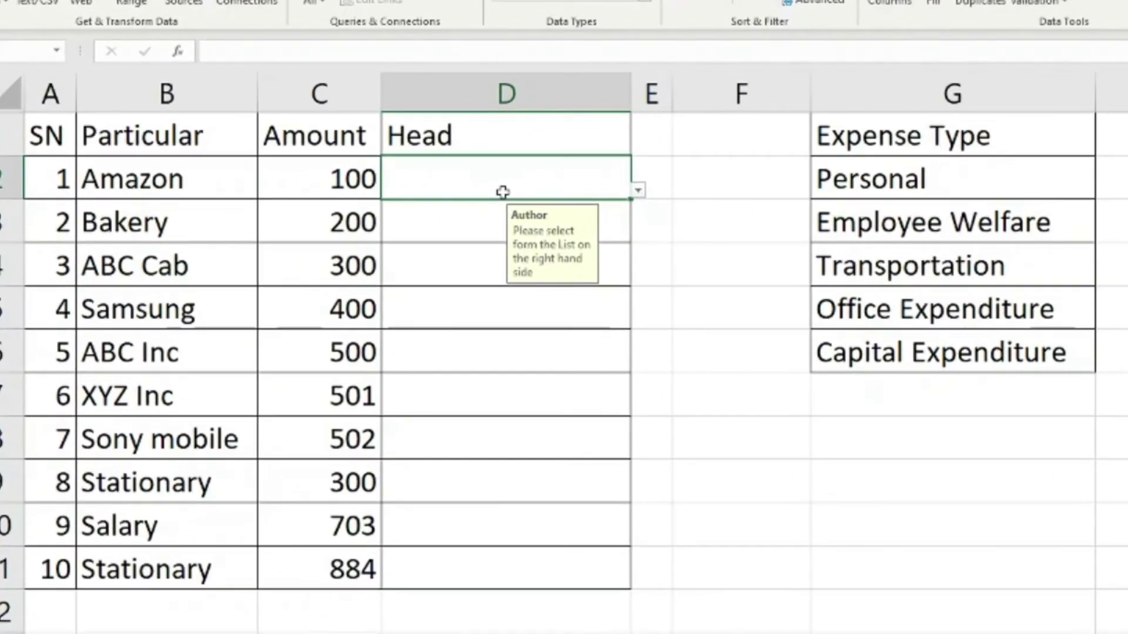
Enter the listed expense type Personal in D2
type("Person")
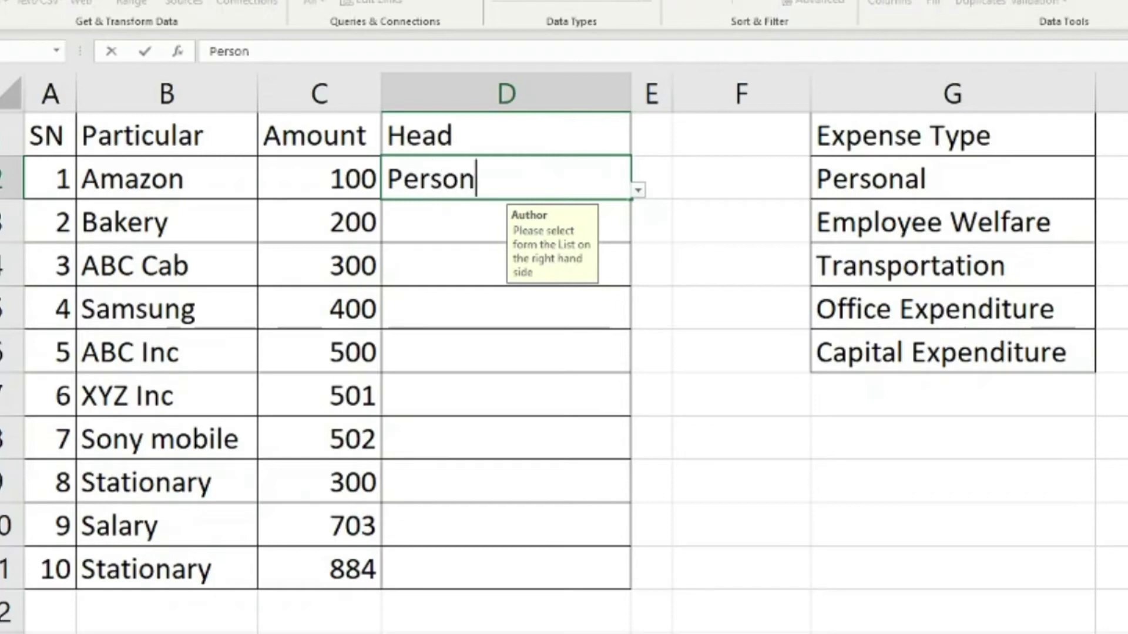
type("al")
key("Return")
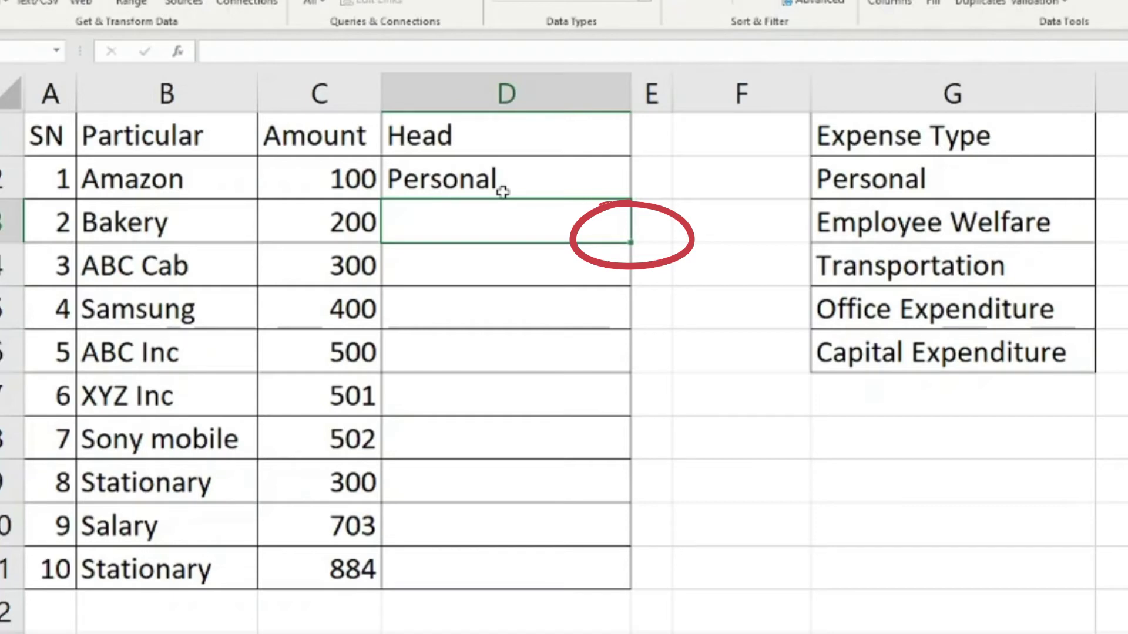
Clear the entry in D2 and fill the empty validated cell down through D11
left_click(502, 192)
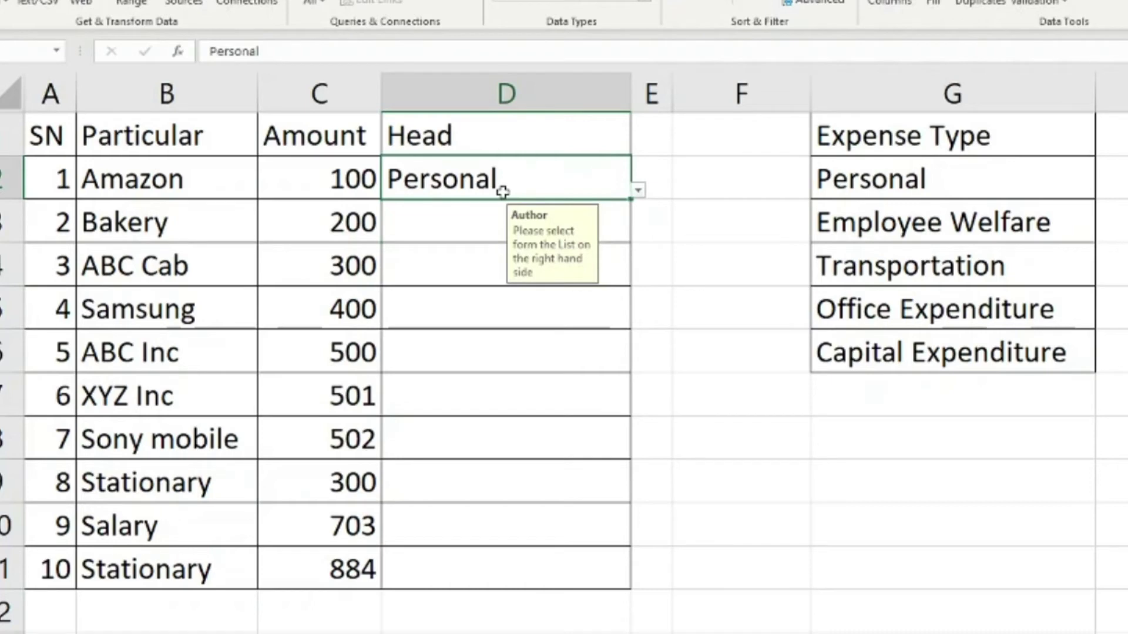
key("Delete")
key("shift+Down")
key("shift+Down")
key("shift+Down")
key("shift+Down")
key("shift+Down")
key("shift+Down")
key("shift+Down")
key("shift+Down")
key("shift+Down")
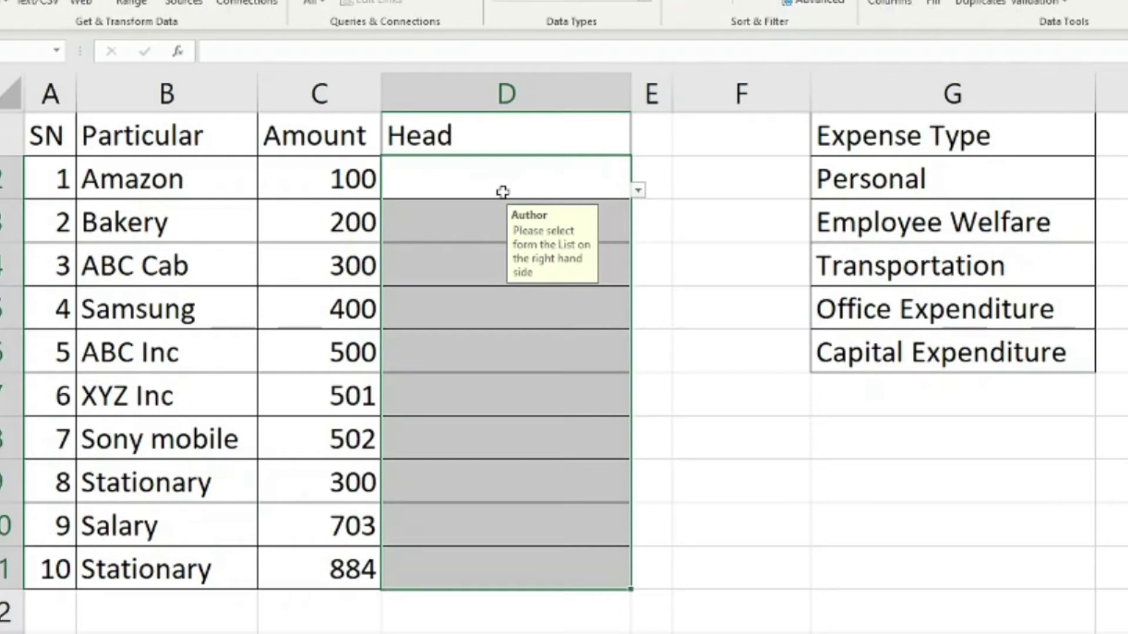
Check the cells below D2 in the Head column for the dropdown and the input message
key("Down")
key("Down")
key("Down")
key("Down")
key("Up")
key("Up")
key("Up")
key("Up")
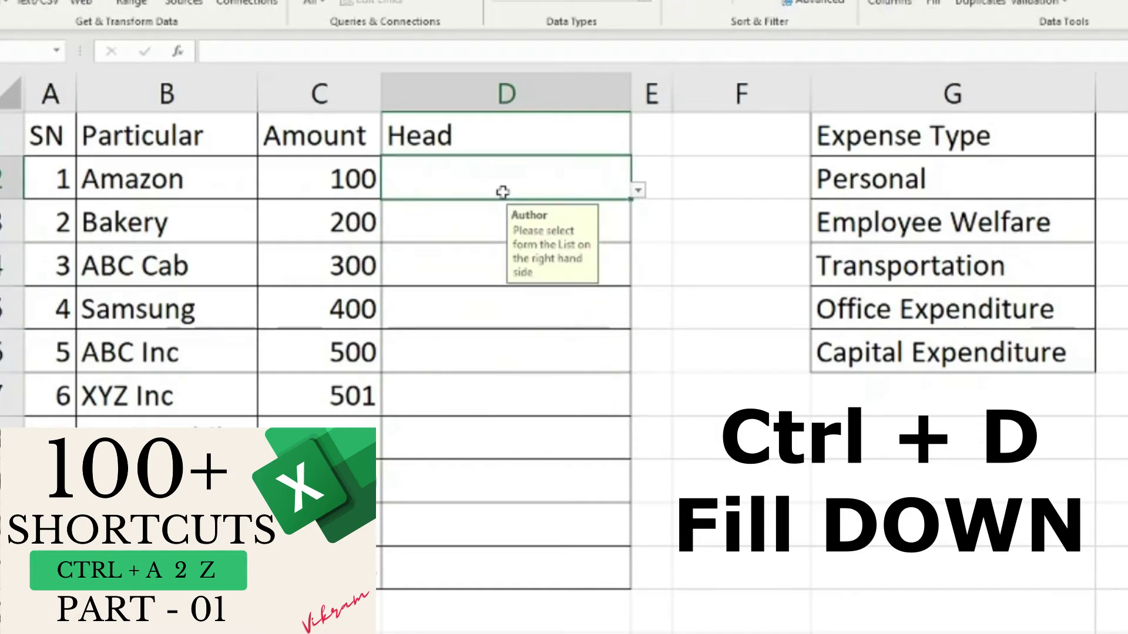
Enter Personal in D2, Employee Welfare in D3 and Transportation in D4
type("P")
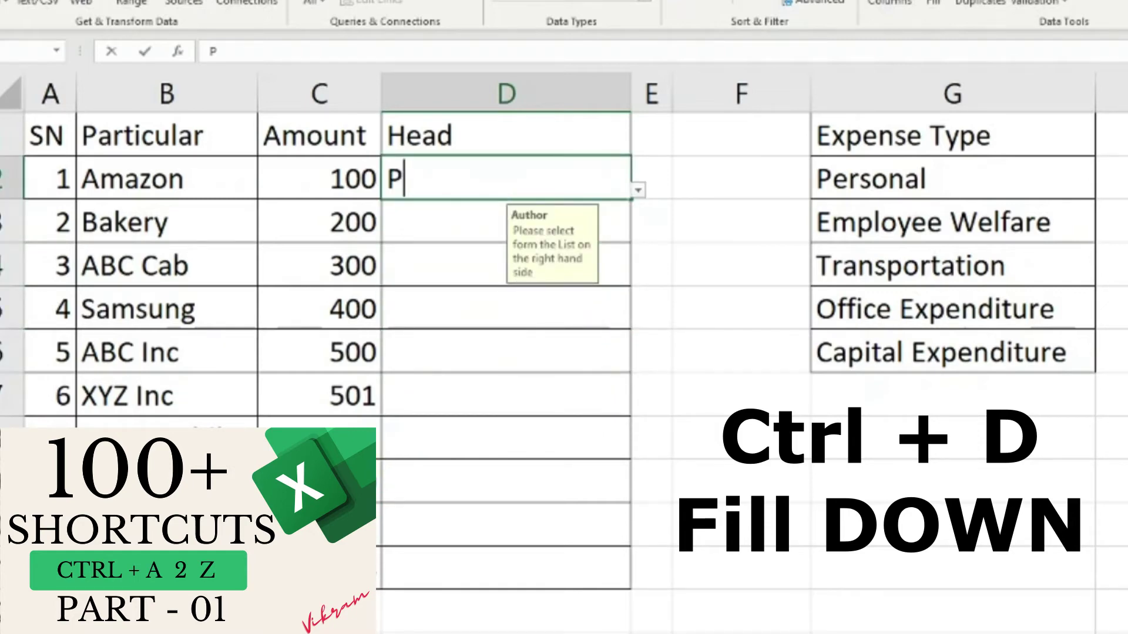
type("ersonal")
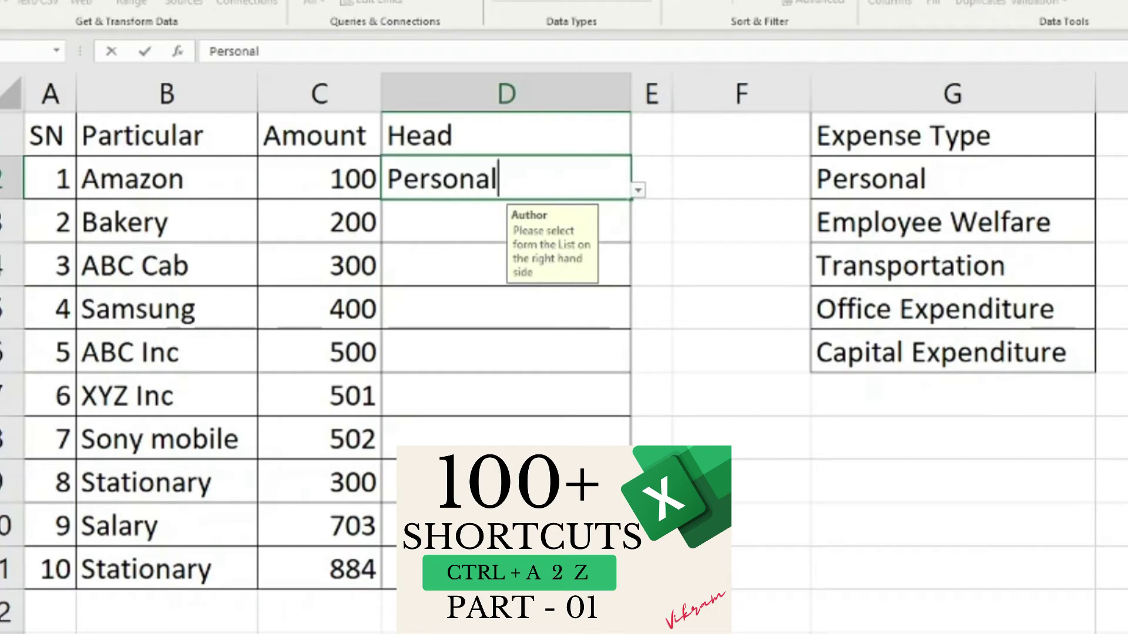
key("Return")
type("E")
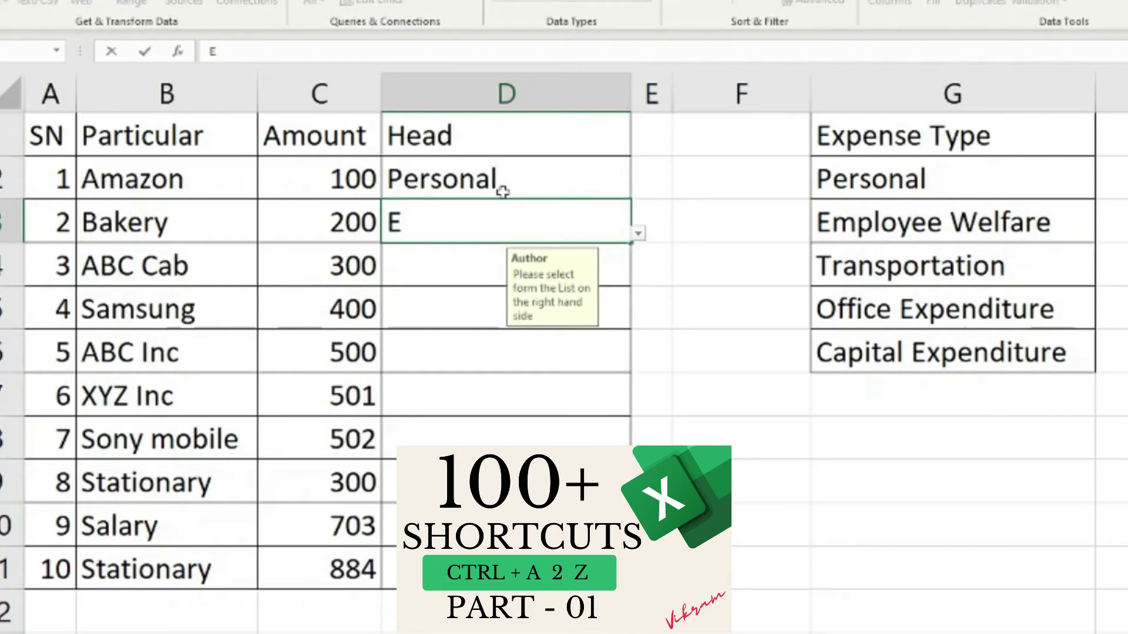
type("mployee ")
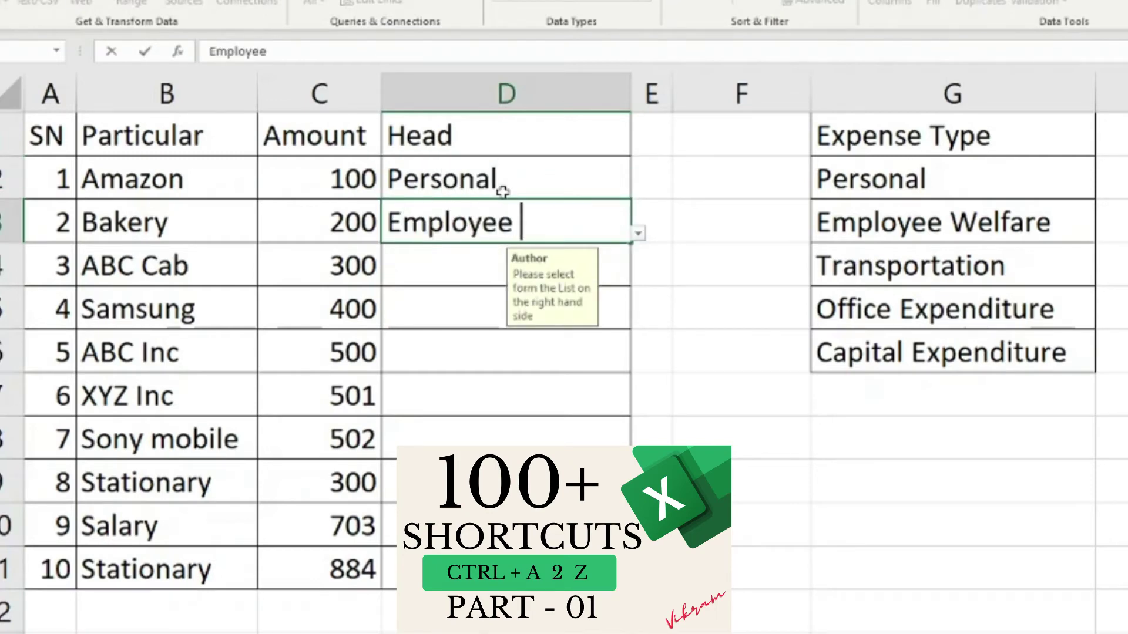
type("Welfare")
key("Return")
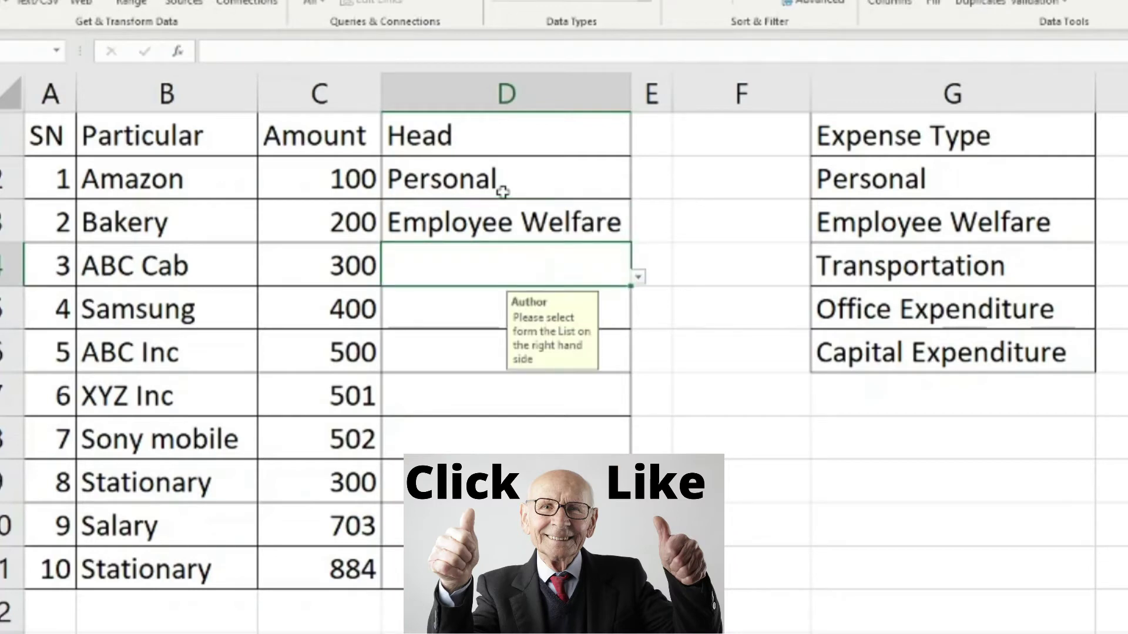
type("Trans")
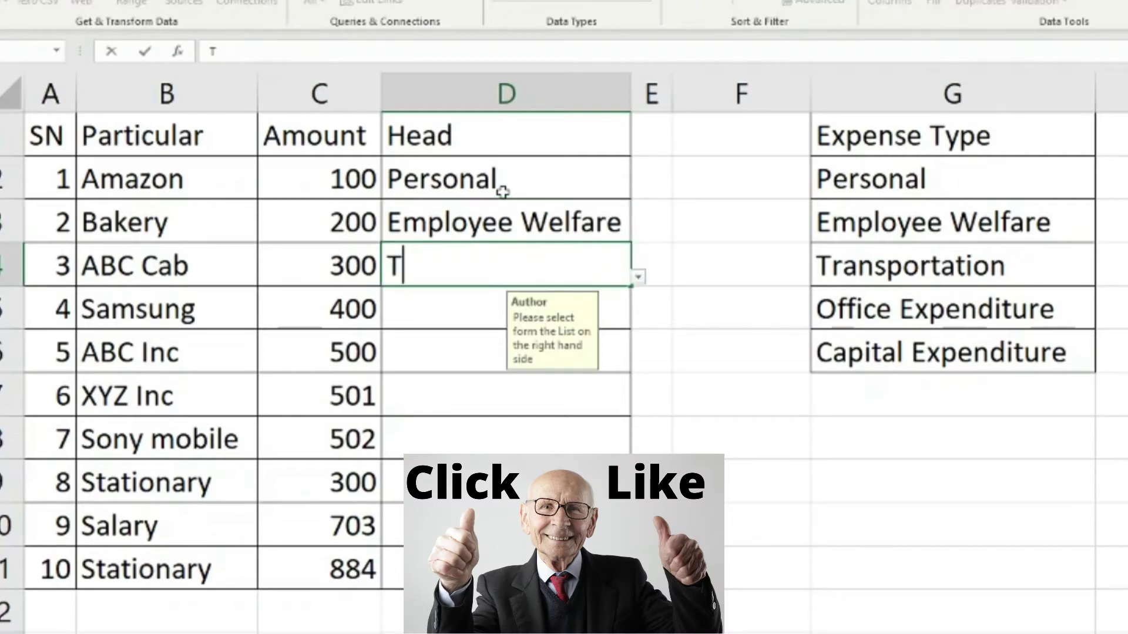
type("rtation")
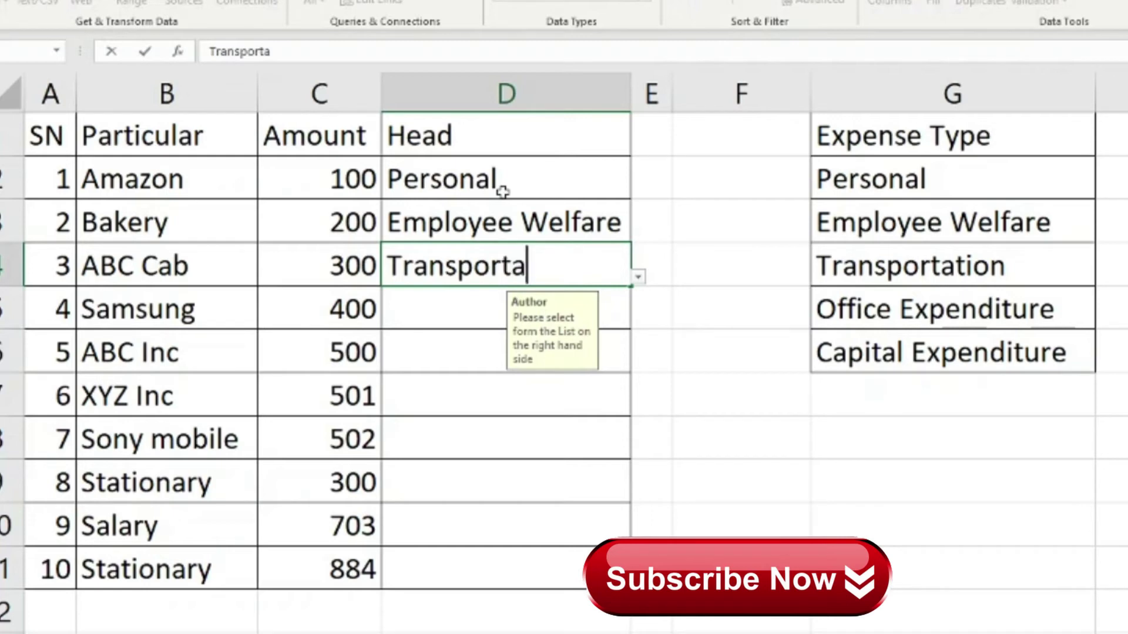
key("Return")
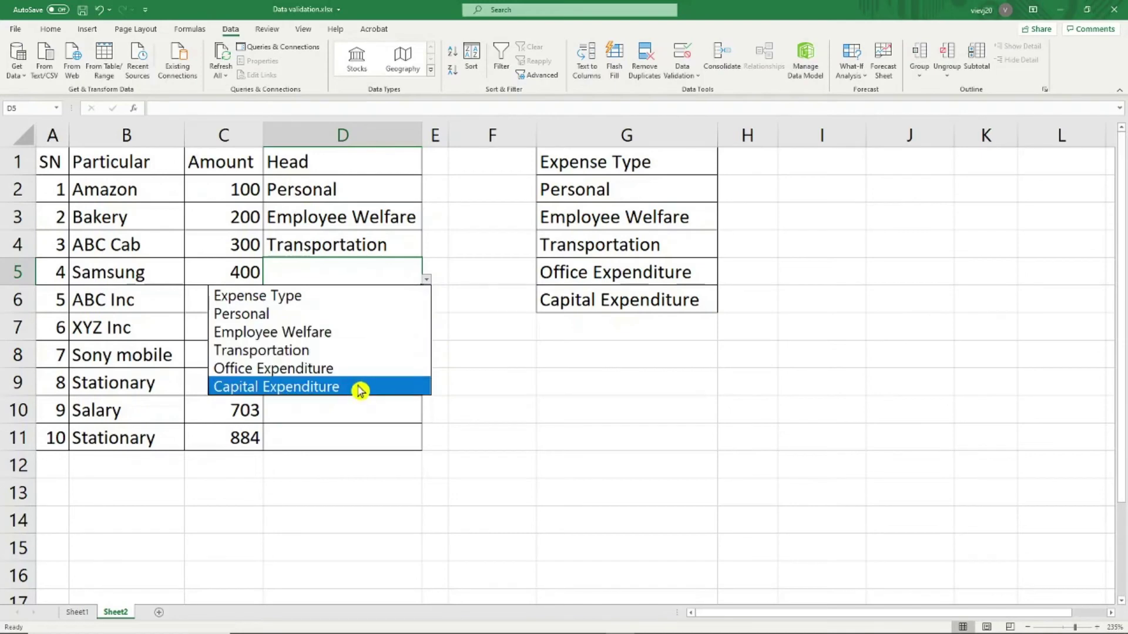
Fill D5:D7 with Capital Expenditure and D8:D11 with Office Expenditure, choosing the values from the in-cell dropdown list
left_click(360, 388)
left_click(323, 300)
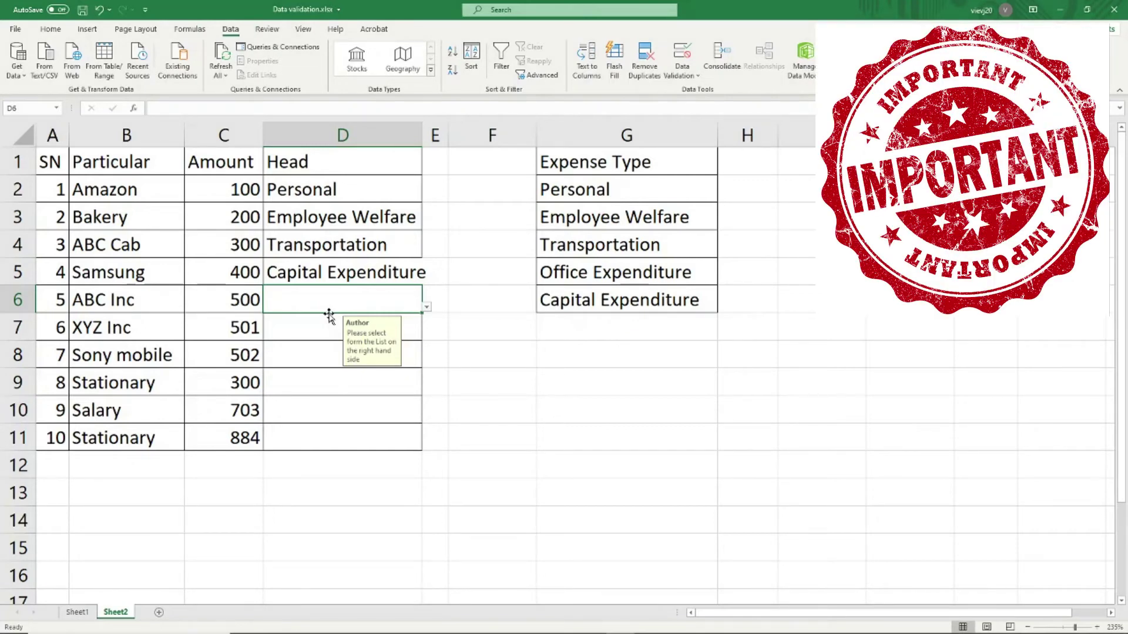
key("alt+Down")
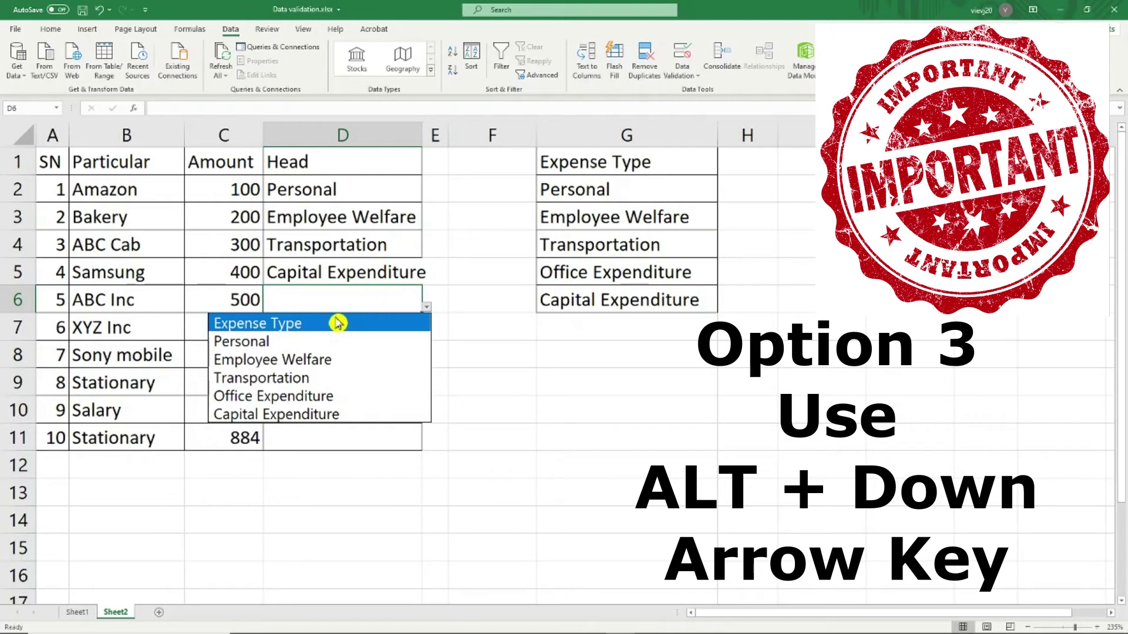
key("Down")
key("Down")
key("Down")
key("Down")
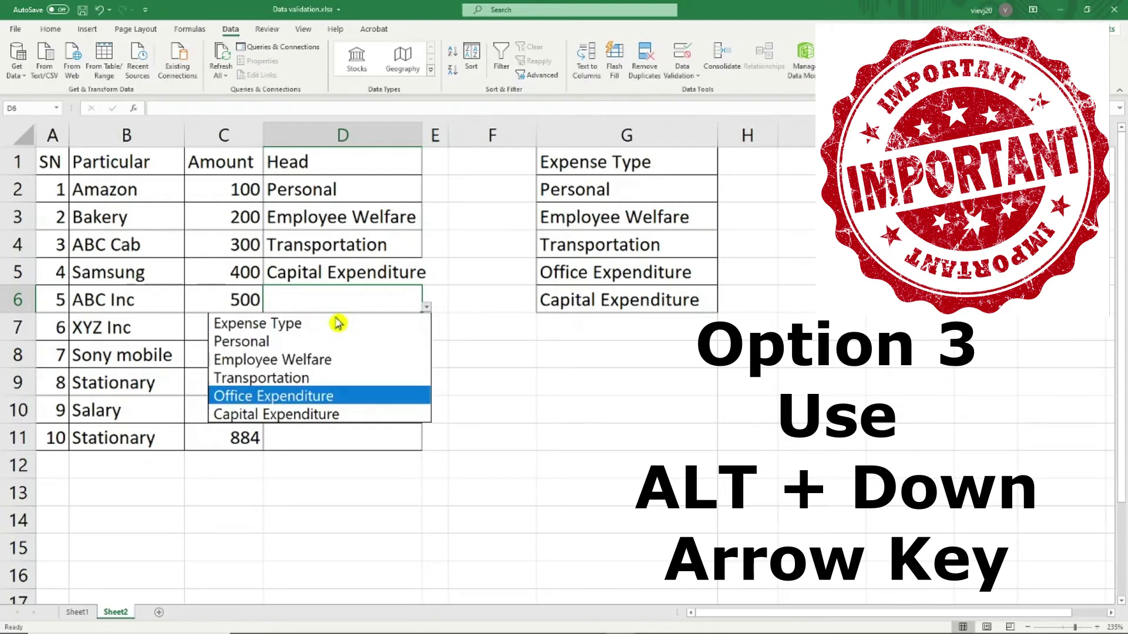
key("Down")
key("Return")
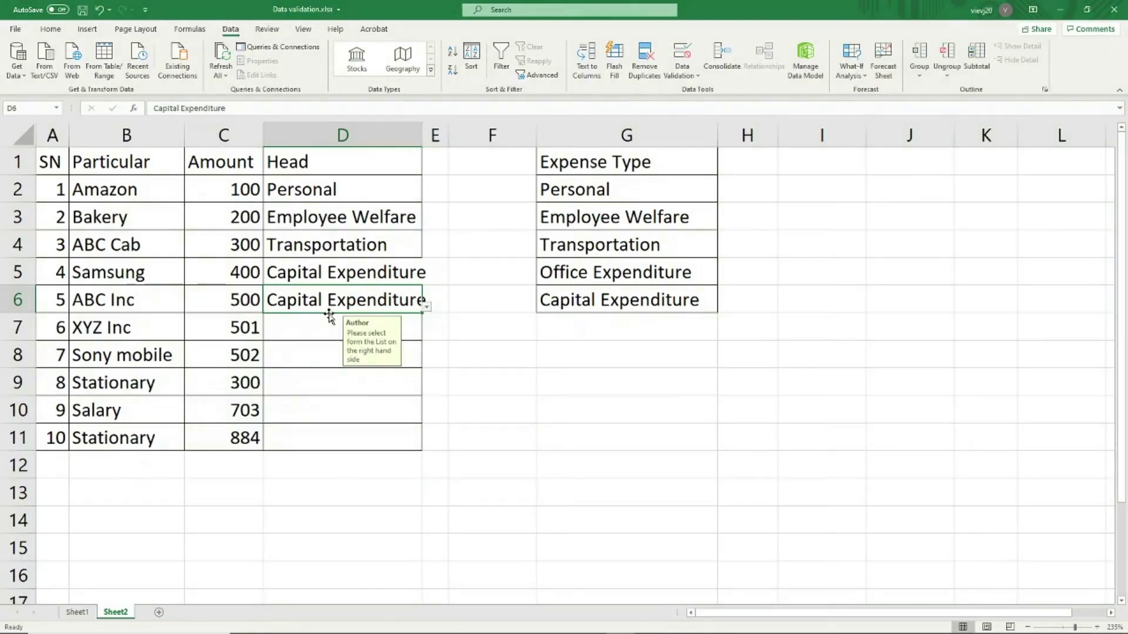
key("Down")
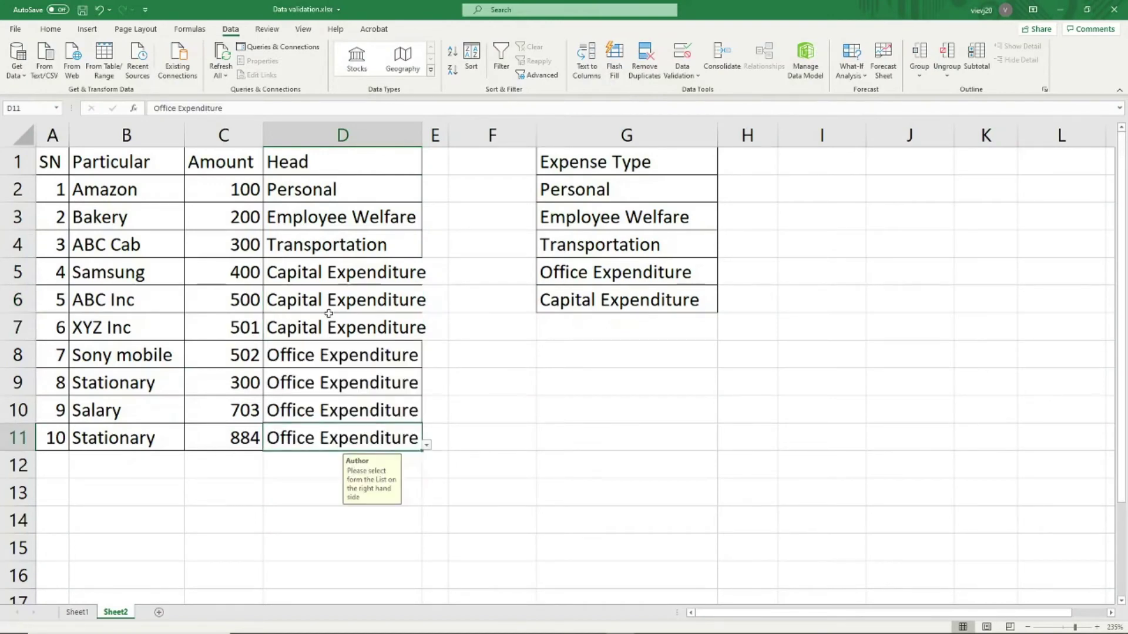
Select the whole expense table and autofit its column widths
key("ctrl+a")
key("alt+o")
key("c")
key("a")
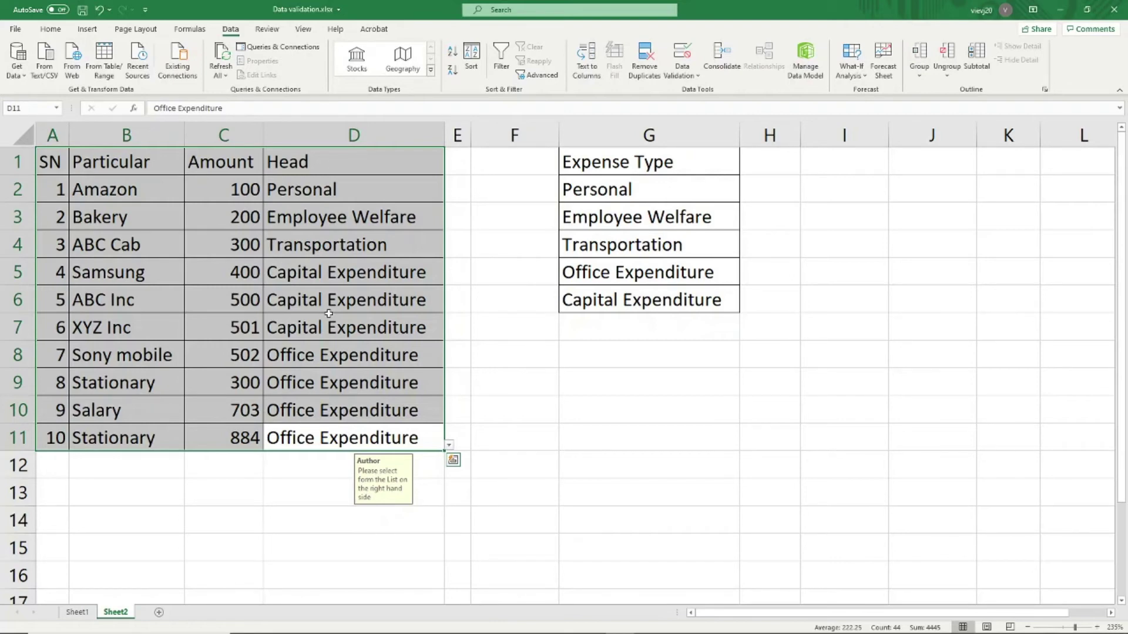
left_click(266, 444)
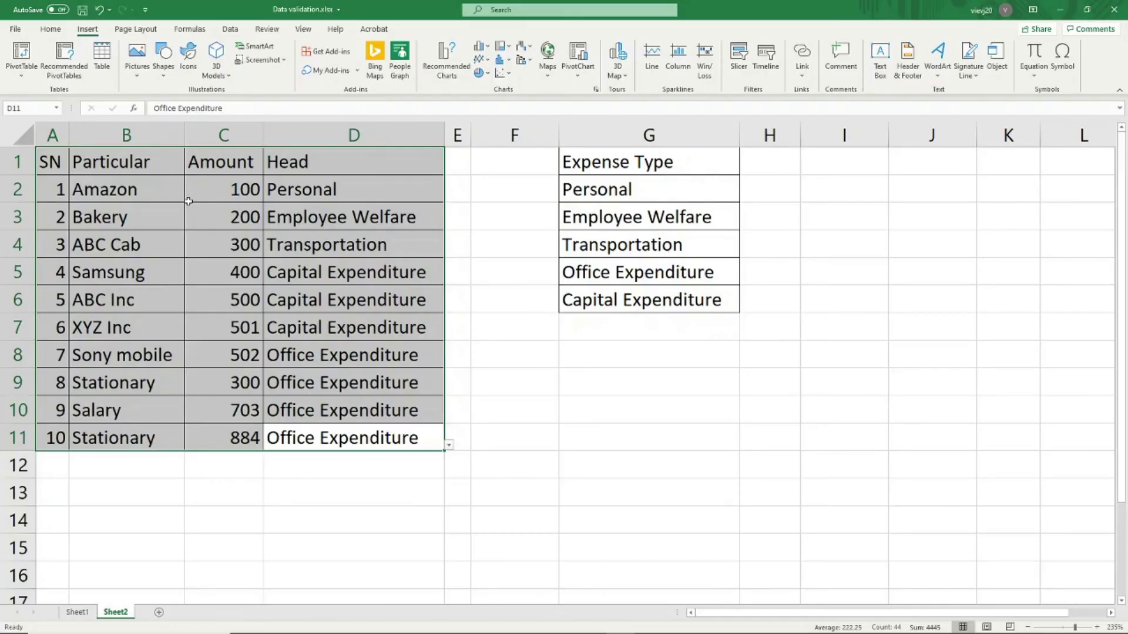
Create a PivotTable from the expense table A1:D11 on a new worksheet
key("alt+n")
key("v")
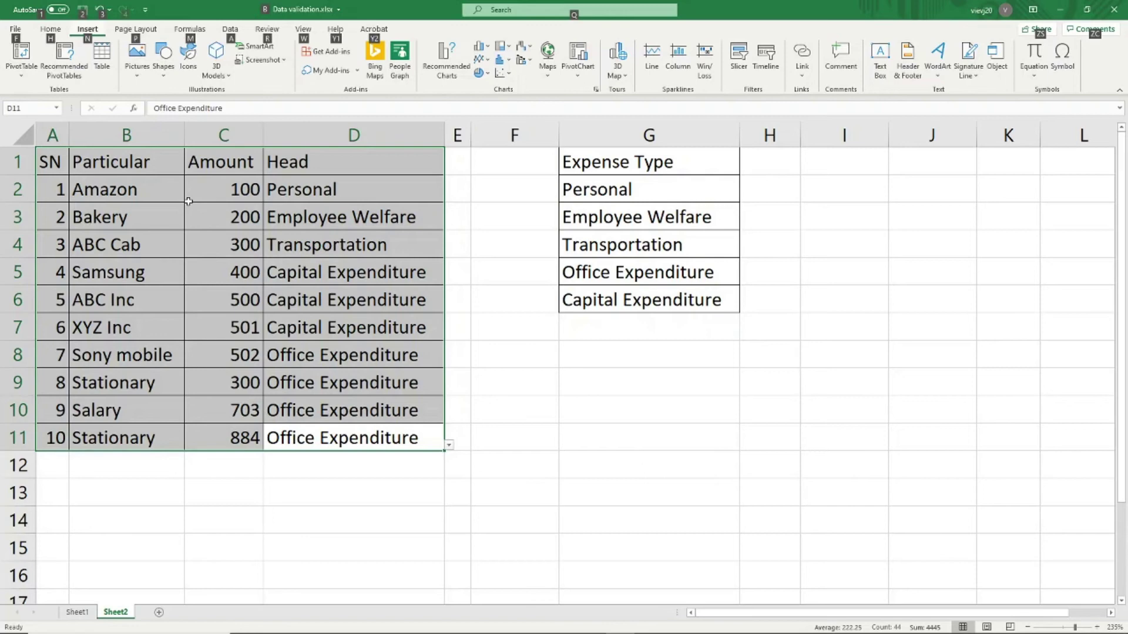
key("t")
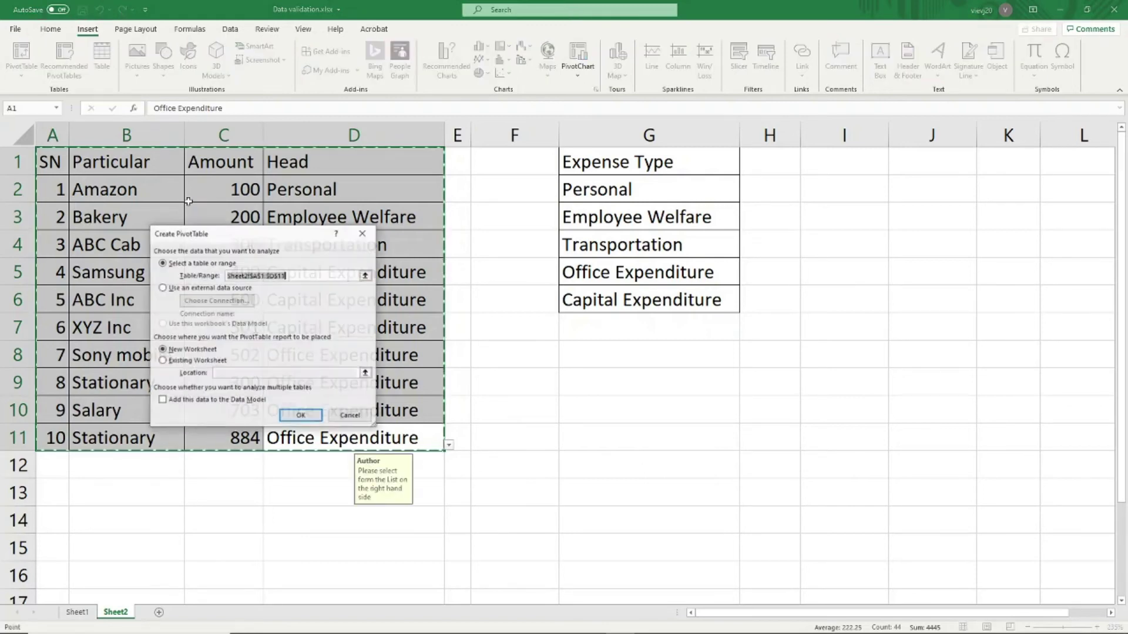
left_click(302, 417)
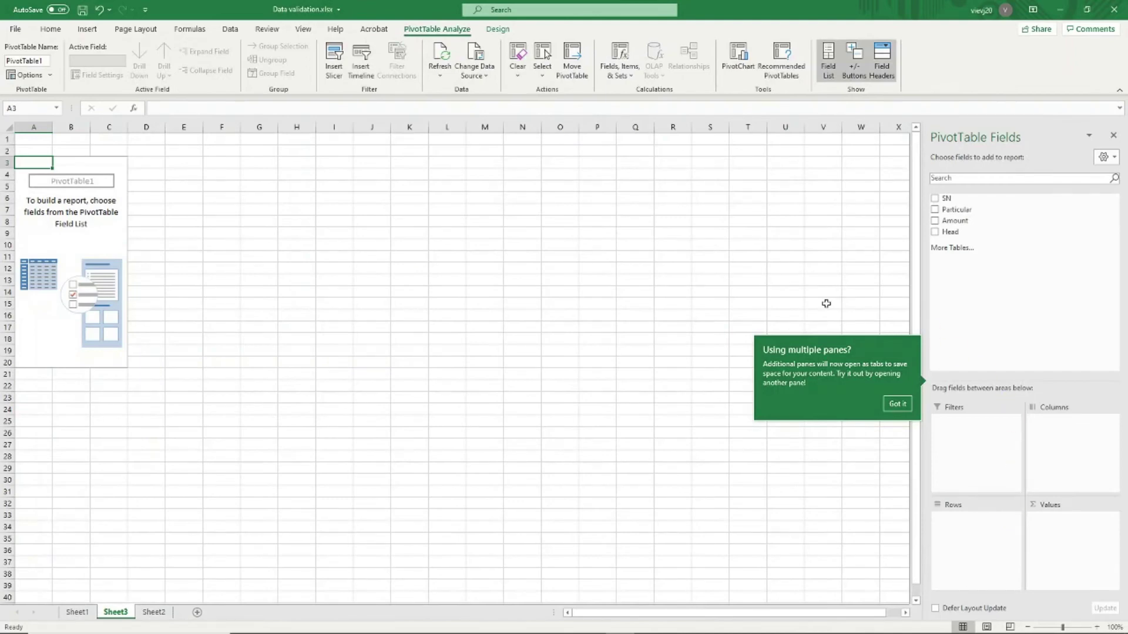
Build the PivotTable with Head as the row field and Amount as the value field
scroll(417, 356, "up", 6, "ctrl")
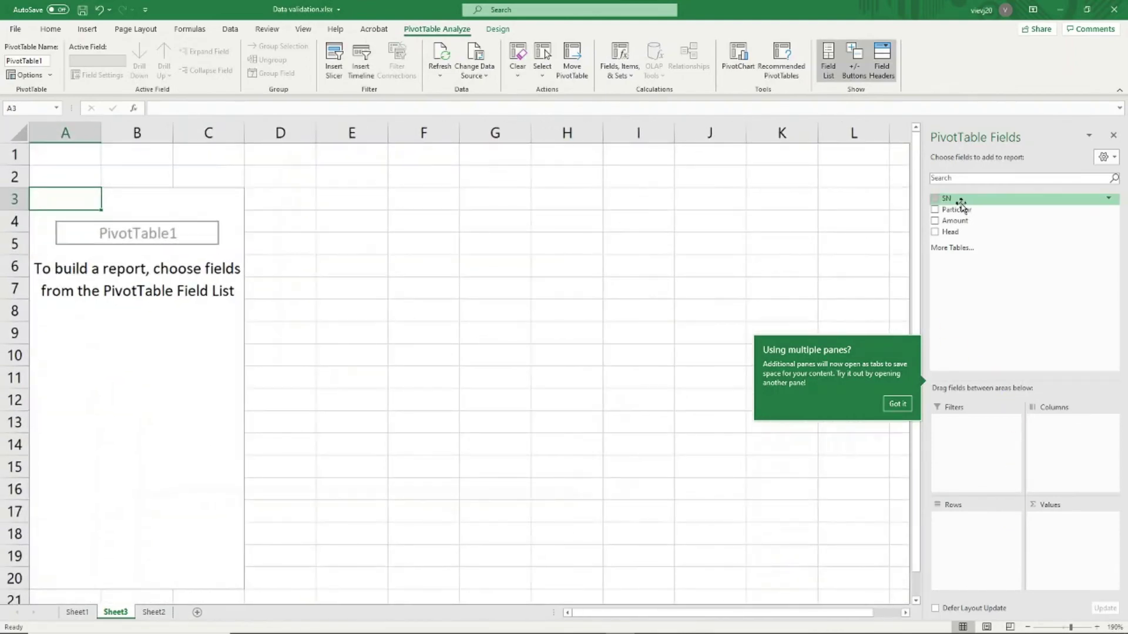
left_click_drag(950, 233, 960, 532)
left_click_drag(955, 222, 1058, 547)
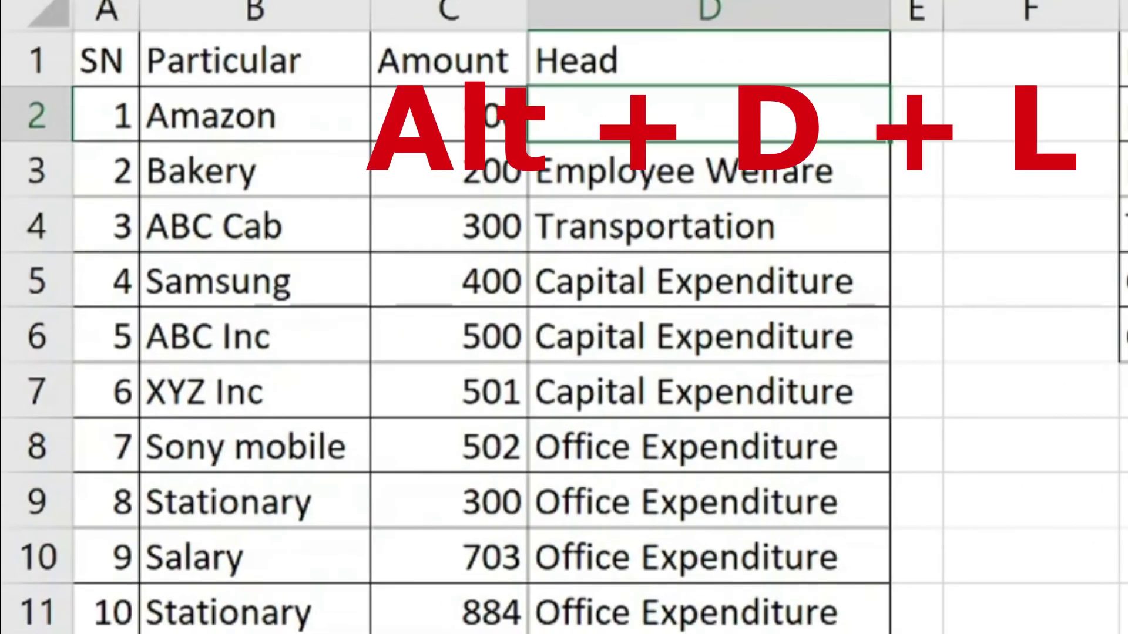
Apply data validation to the empty cell D2 that allows a List with the source =$G$1:$G$6
key("alt+d+l")
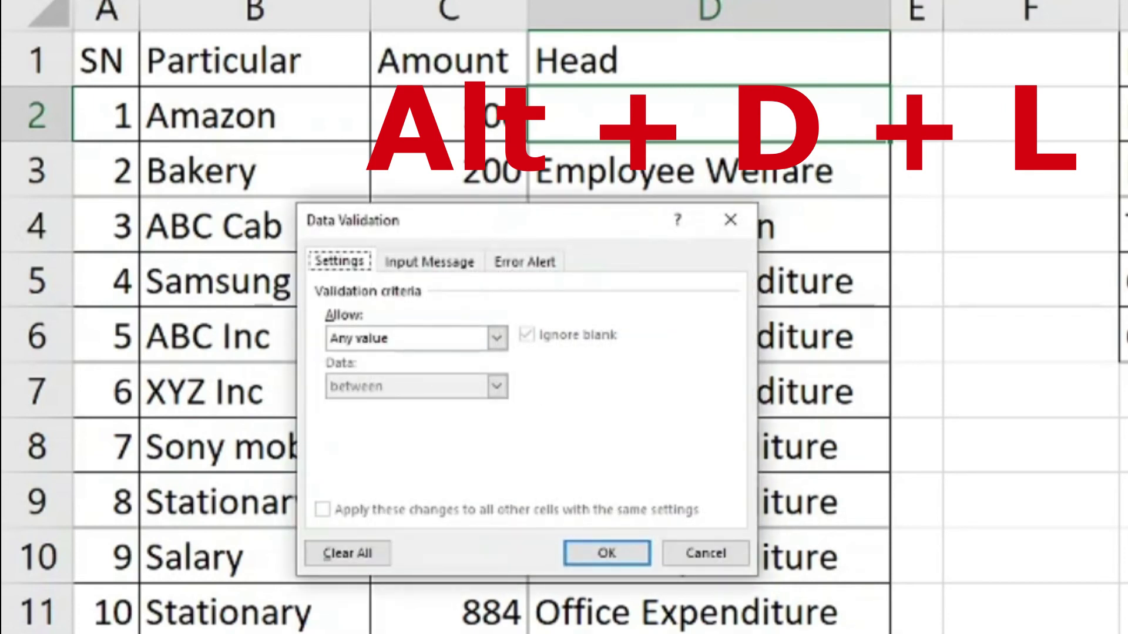
key("alt+a")
key("alt+Down")
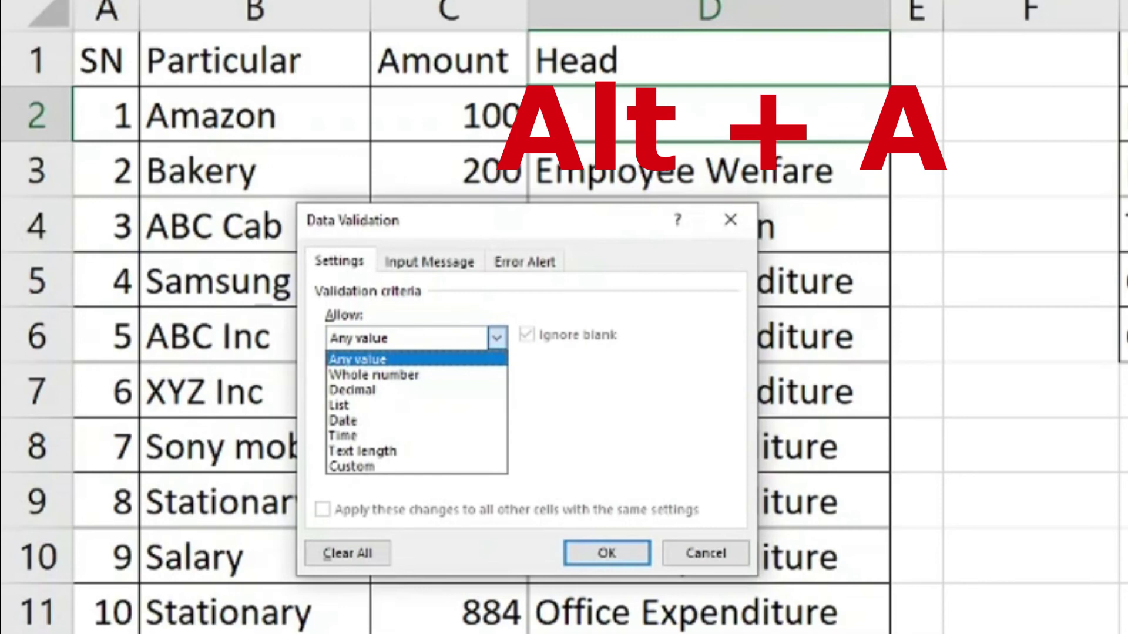
key("Return")
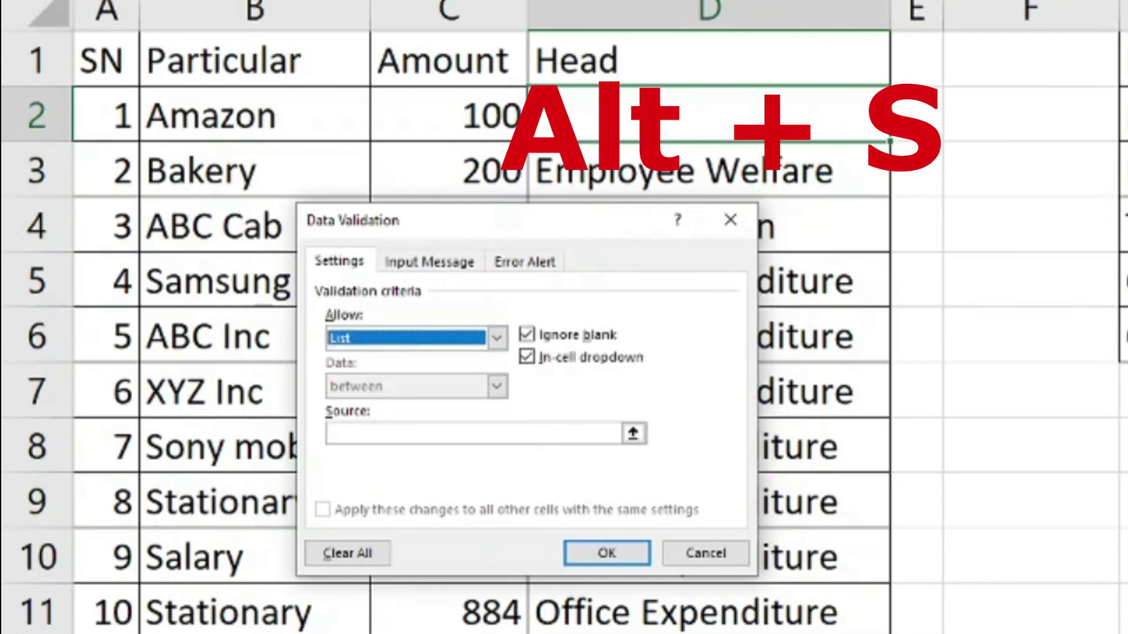
key("alt+s")
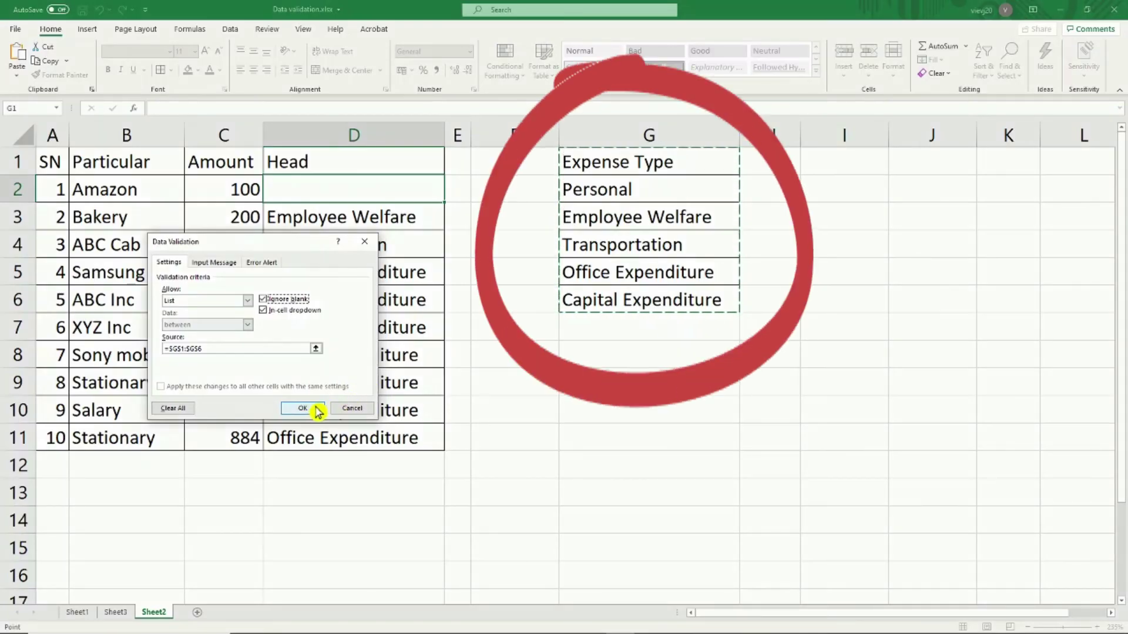
left_click(317, 408)
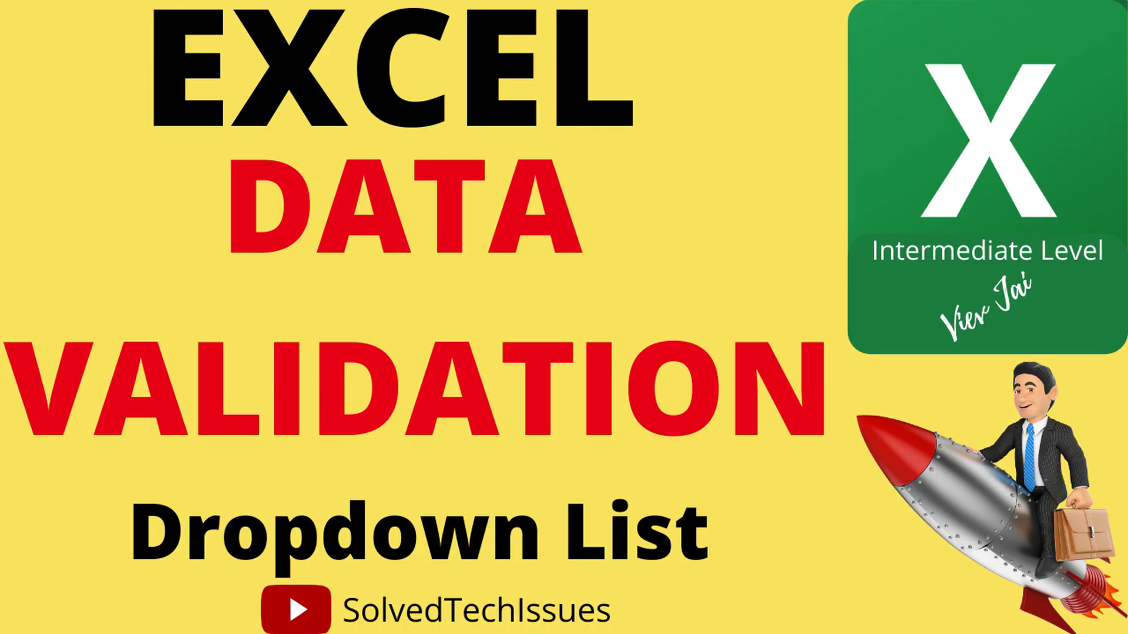